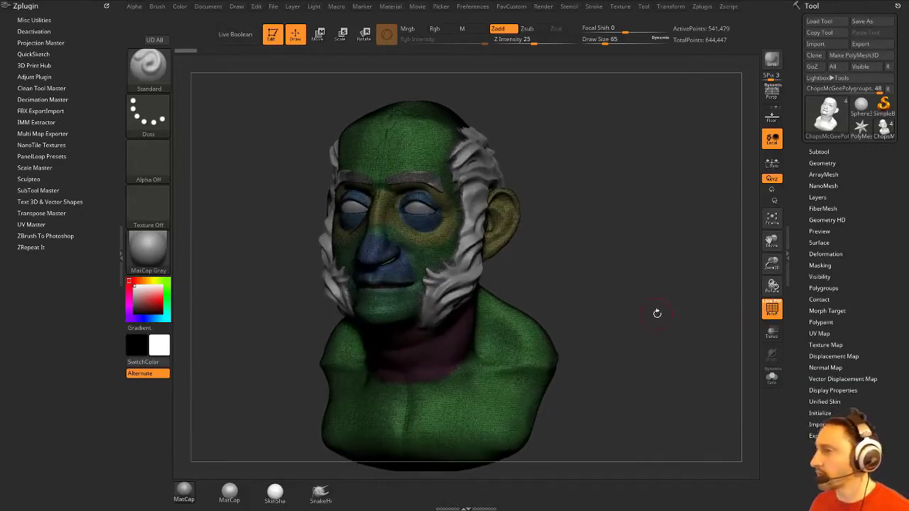
Step: Isolate the ChopsMcGeePolygroups bust, duplicate its subtool and make the copy active
left_click(772, 378)
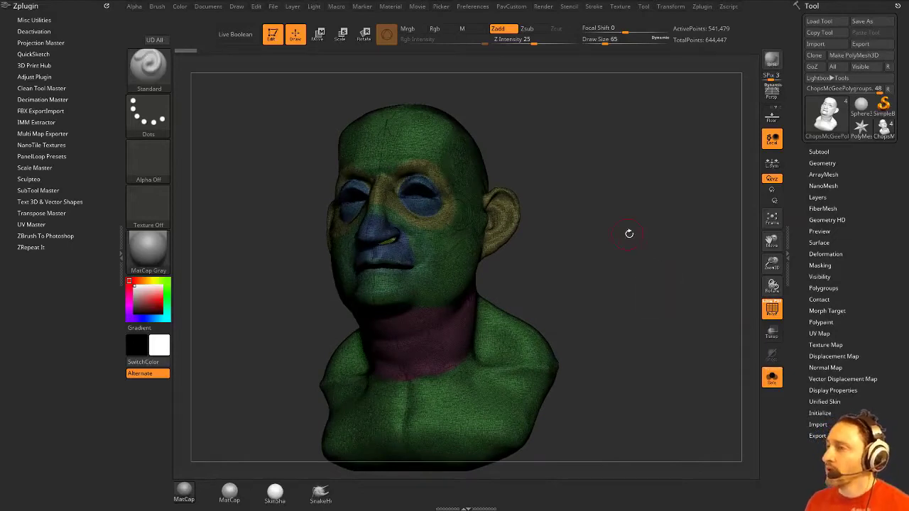
left_click_drag(636, 235, 646, 260)
left_click(843, 152)
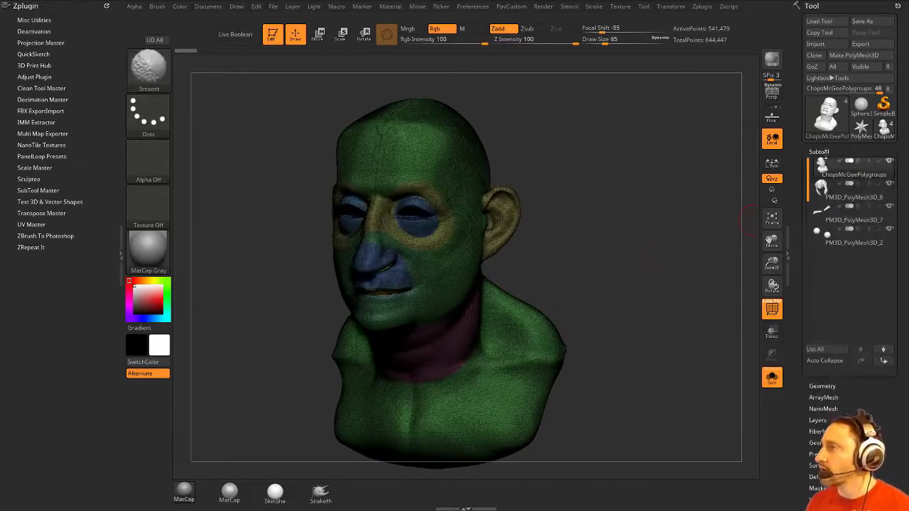
left_click(849, 190)
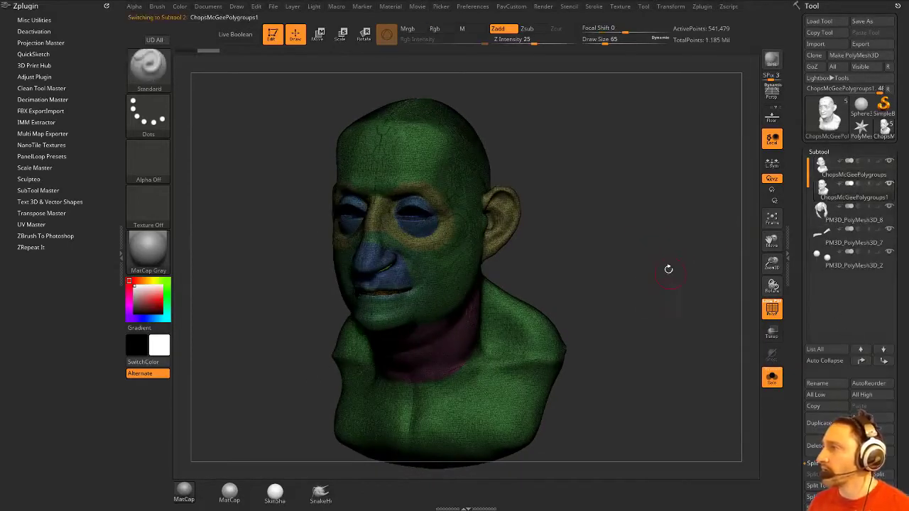
Step: Hide the wireframe and set up ZRemesher with KeepGroups on, SmoothGroups at 0.43589 and AdaptiveSize at 17
right_click_drag(660, 263, 662, 285, "ctrl")
left_click(769, 304)
key("space")
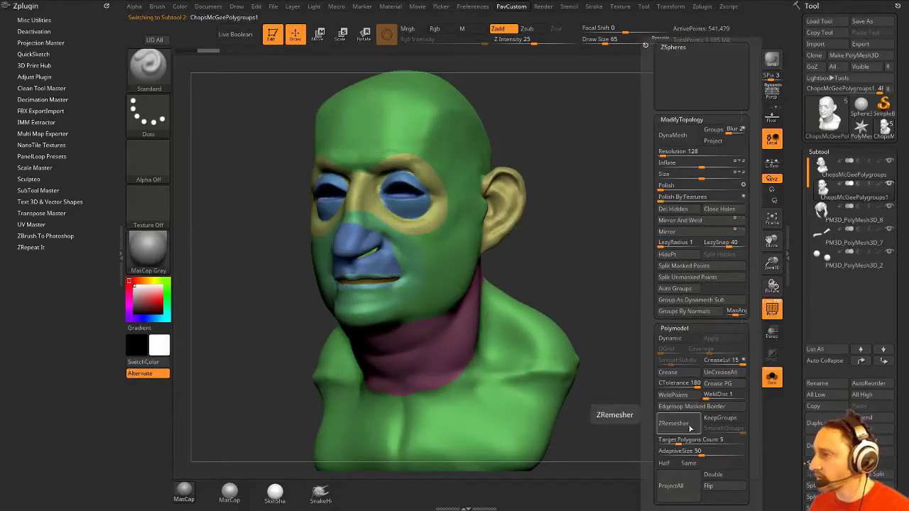
left_click(722, 417)
left_click(725, 429)
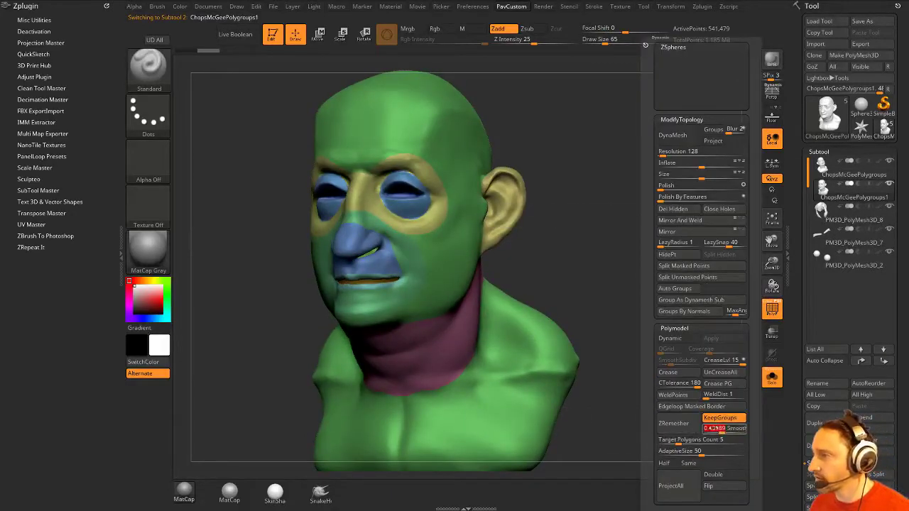
left_click(681, 452)
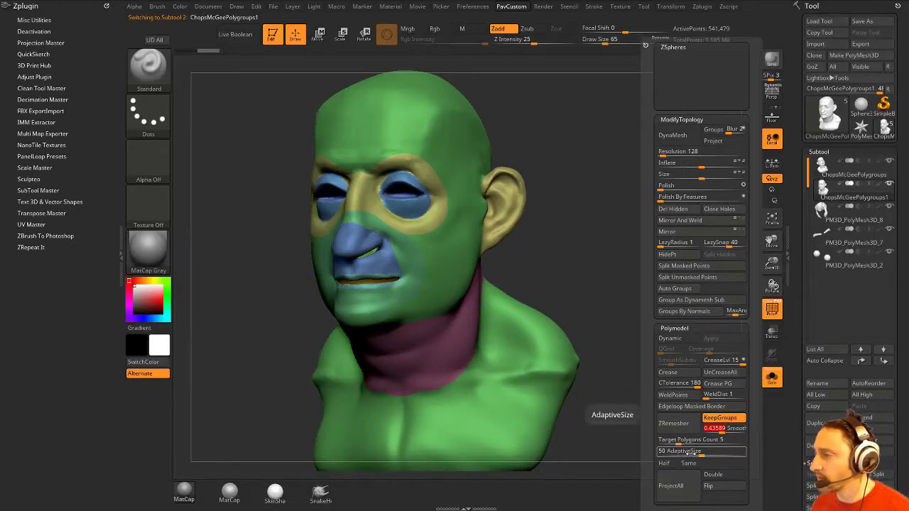
left_click_drag(691, 452, 675, 454)
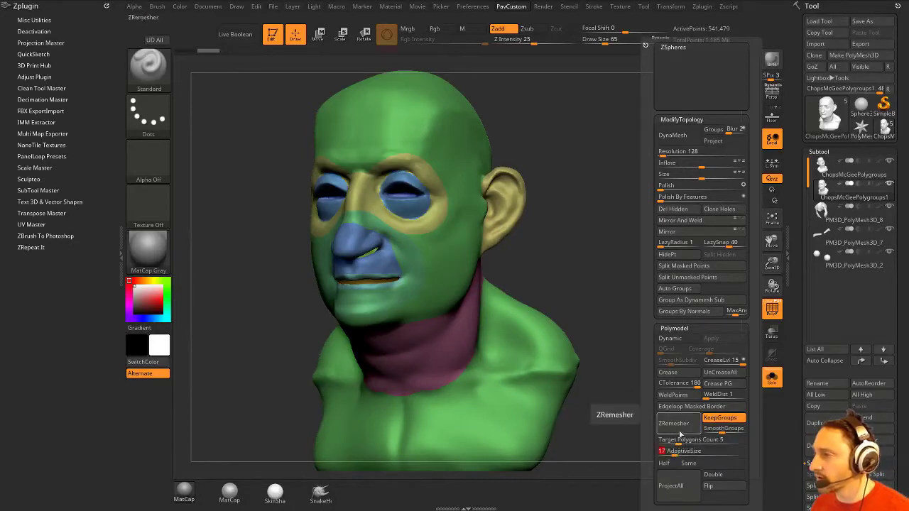
Step: ZRemesh the duplicated bust and show its wireframe to check the edge flow around the face
key("1")
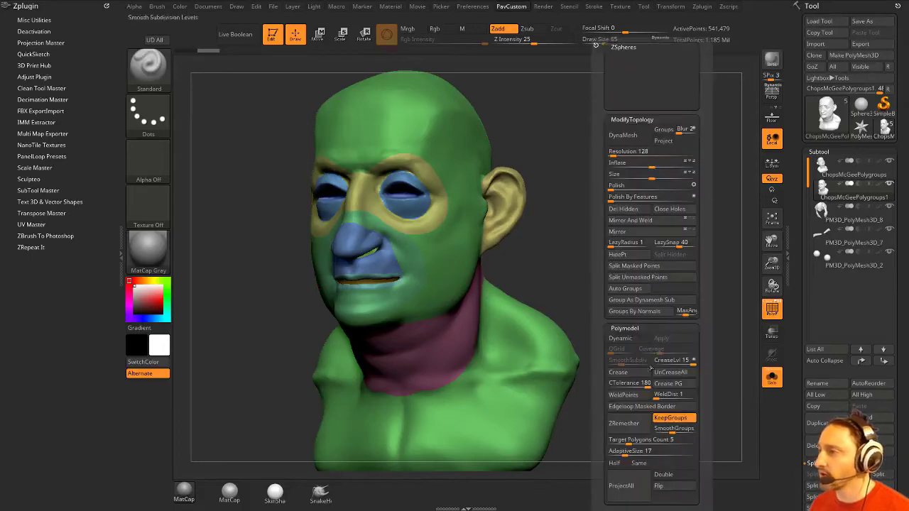
left_click(632, 426)
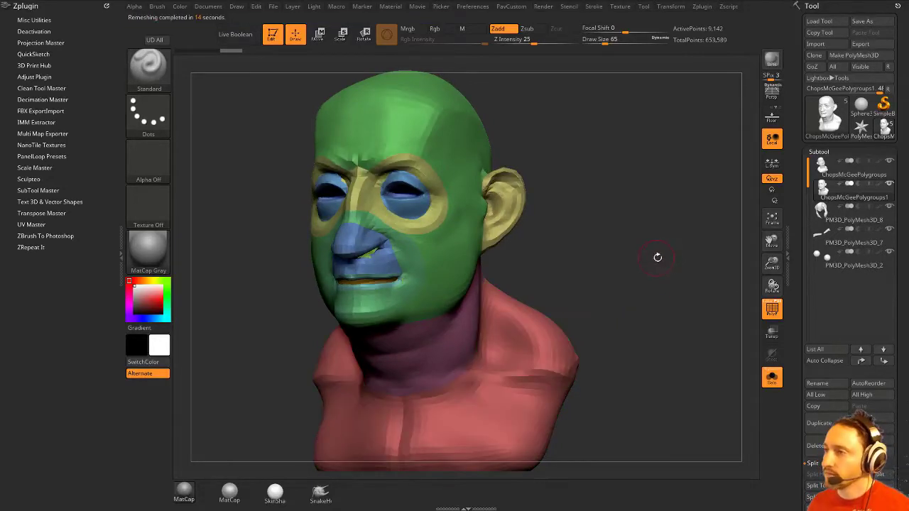
left_click_drag(714, 259, 690, 267)
left_click(772, 309)
mouse_move(696, 313)
left_mouse_down()
mouse_move(640, 305)
mouse_move(668, 284)
mouse_move(706, 306)
mouse_move(673, 311)
mouse_move(677, 250)
left_mouse_up()
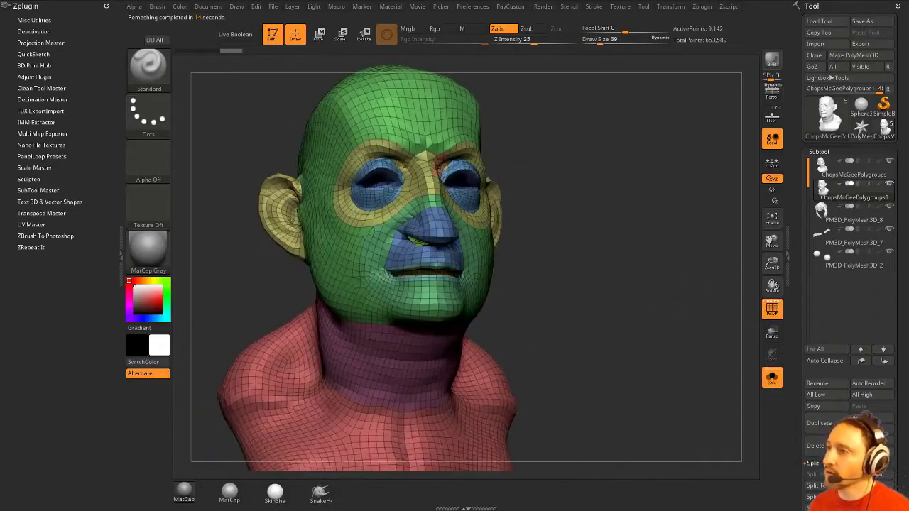
left_click_drag(581, 155, 653, 217)
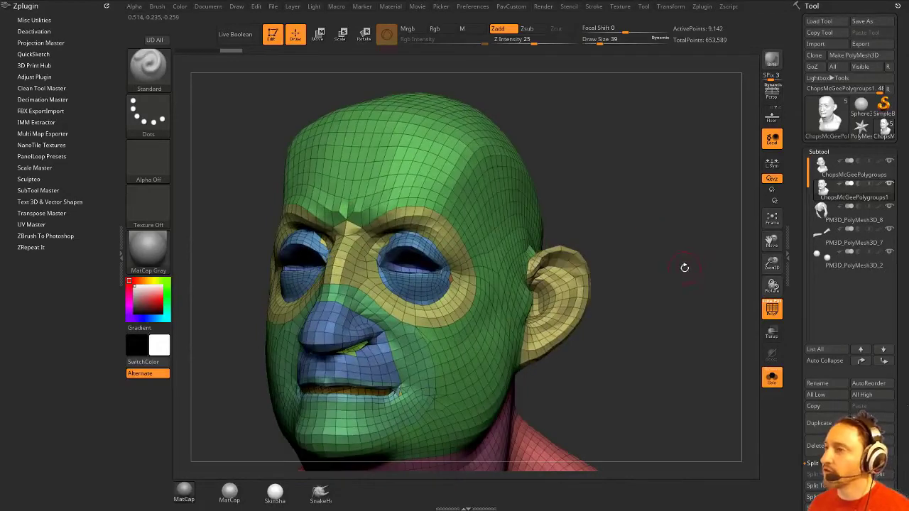
Step: Try a second ZRemesher pass on the remeshed bust and undo both remeshes back to the dense mesh
key("3")
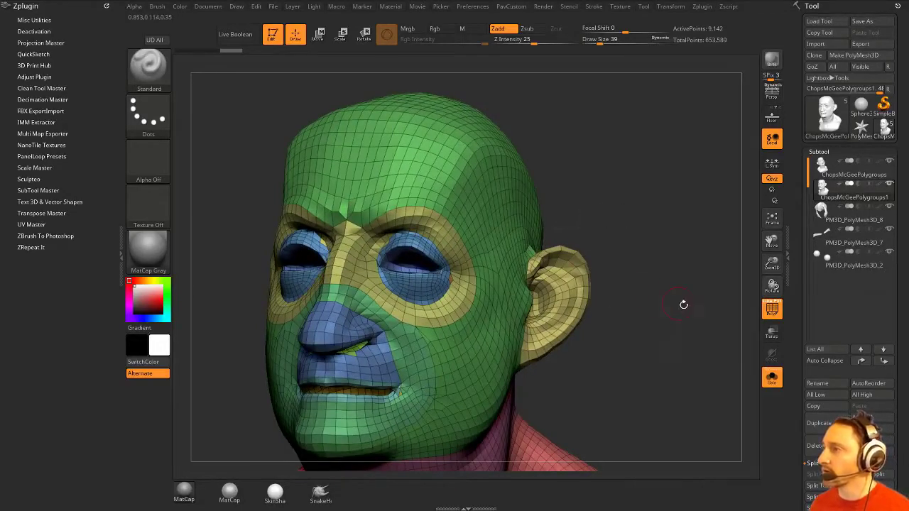
left_click_drag(797, 473, 796, 353)
scroll(795, 353, "down", 5)
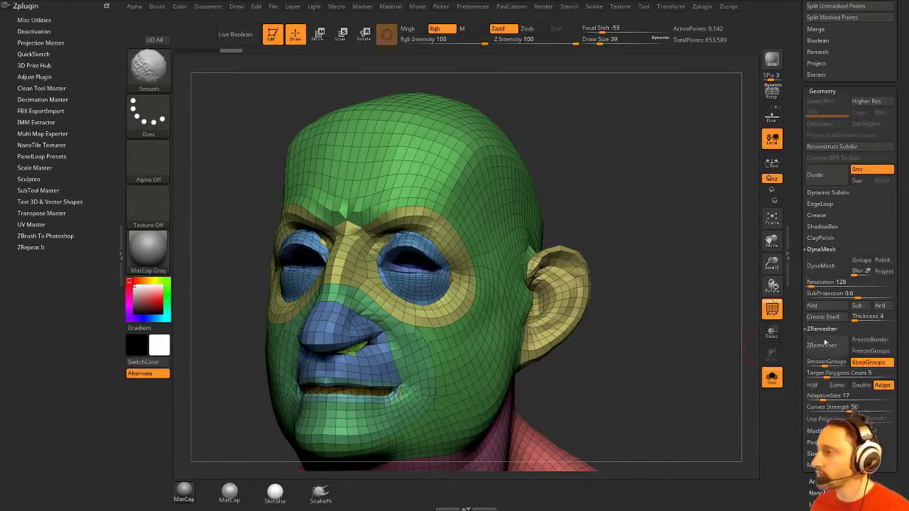
left_click(821, 346)
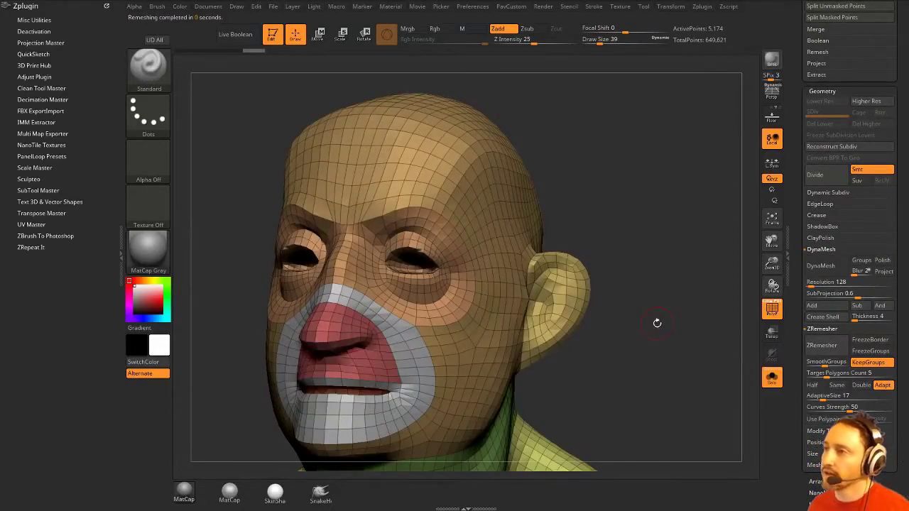
left_click_drag(650, 317, 654, 293, "alt")
key("ctrl+z")
key("ctrl+z")
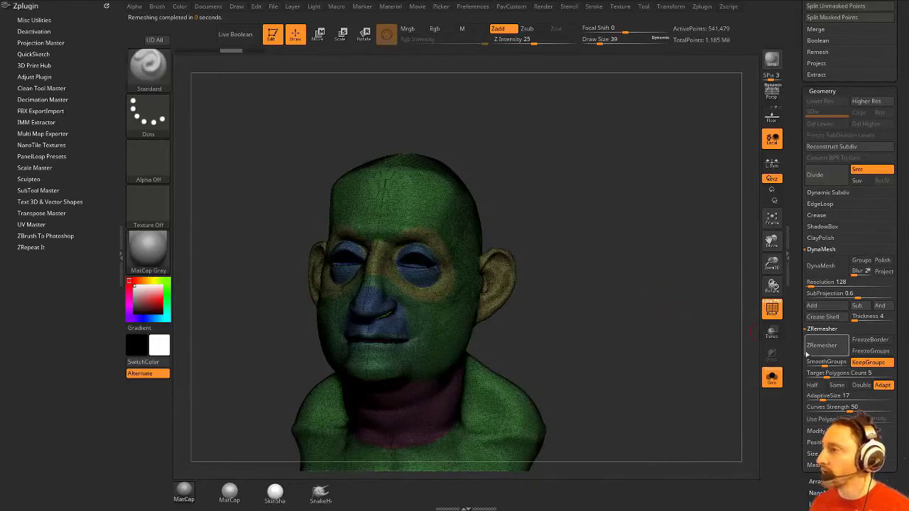
Step: Try ZRemeshing the dense bust from its Geometry settings, check the facial topology and undo the remesh
left_click(822, 347)
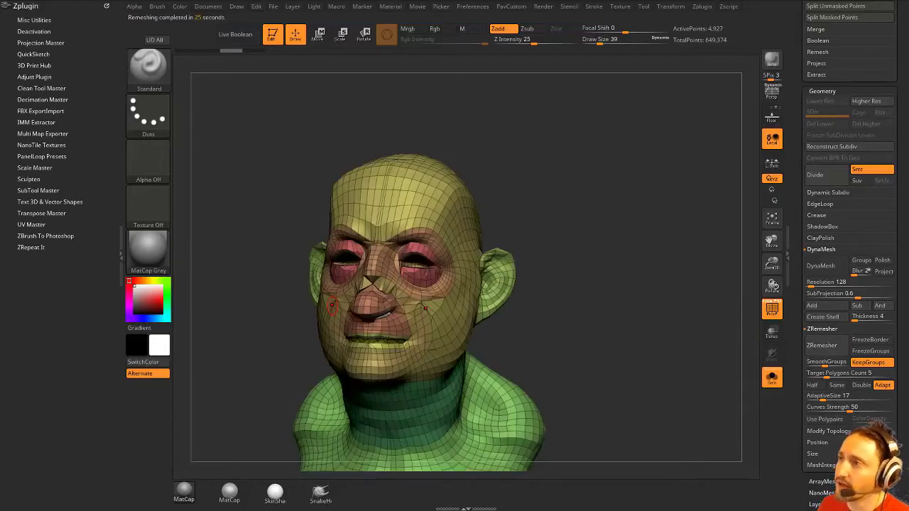
left_click_drag(615, 300, 721, 303)
key("ctrl+z")
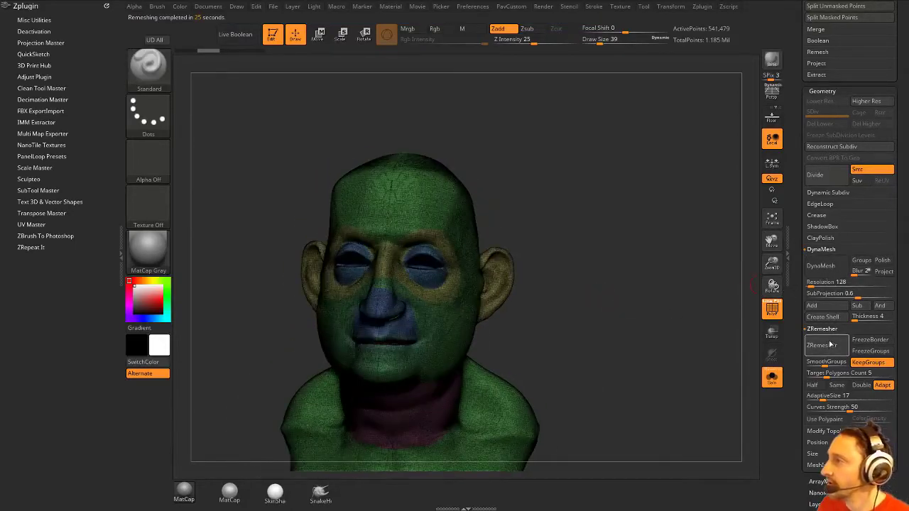
Step: Run ZRemesher on the dense bust once more, inspect the polygroup edge loops and undo it
left_click(822, 345)
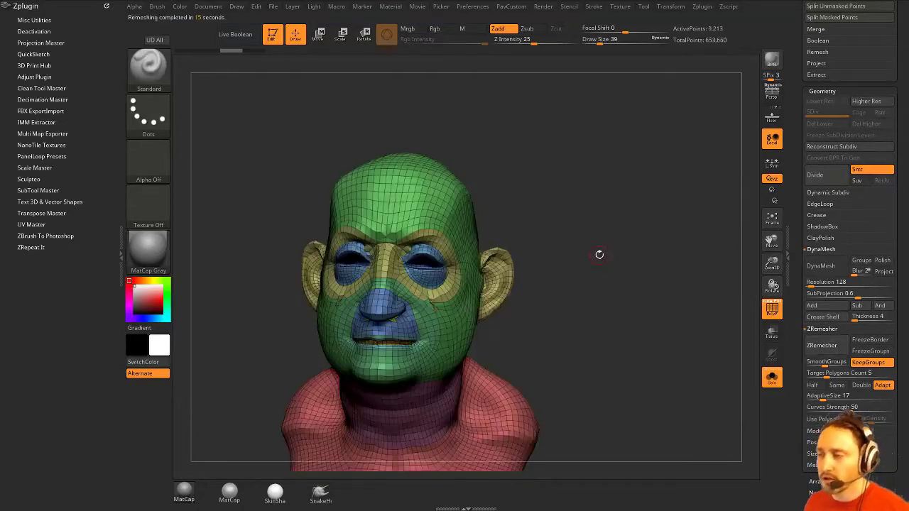
left_click_drag(609, 217, 714, 252)
key("ctrl+z")
Step: Review the SmoothGroups option for remeshing and open the Polygroups settings
key("grave")
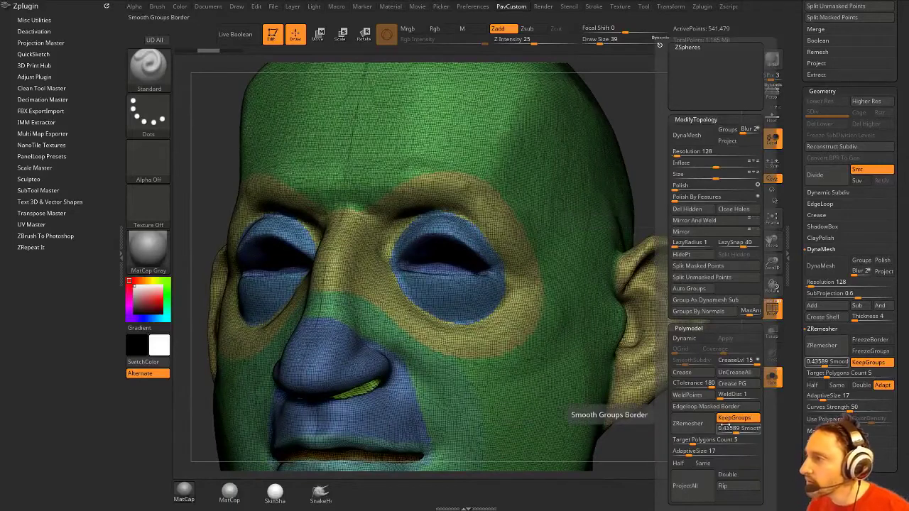
left_click_drag(794, 341, 799, 156)
left_click(827, 224, "shift")
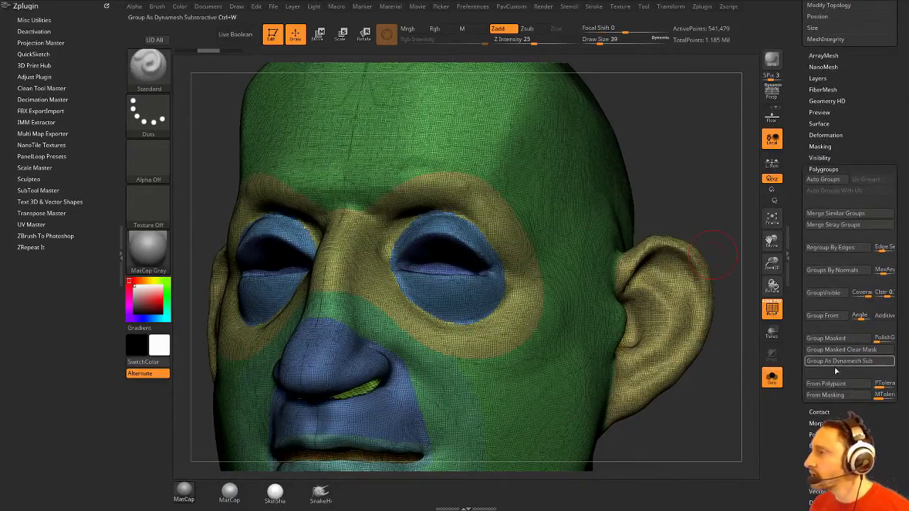
Step: Set AdaptiveSize to 25, lower SmoothGroups and try remeshing the bust with these settings
key("space")
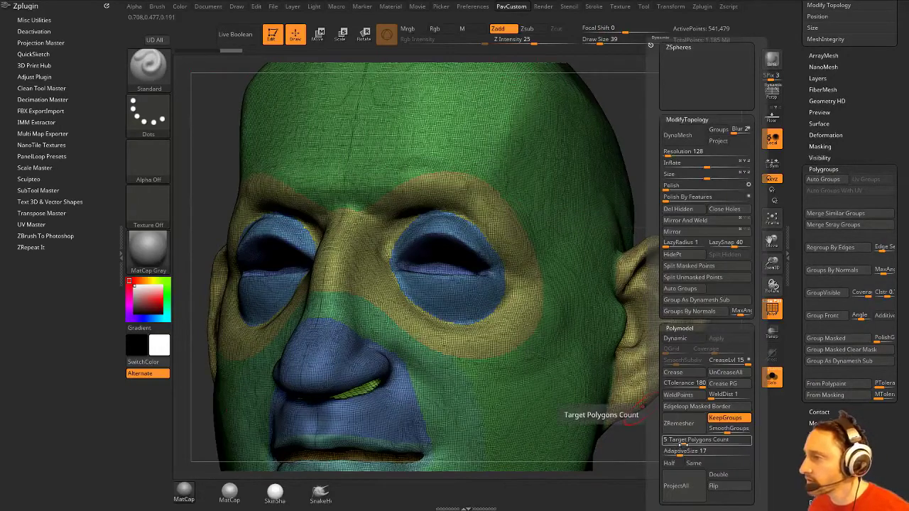
left_click_drag(676, 453, 683, 455)
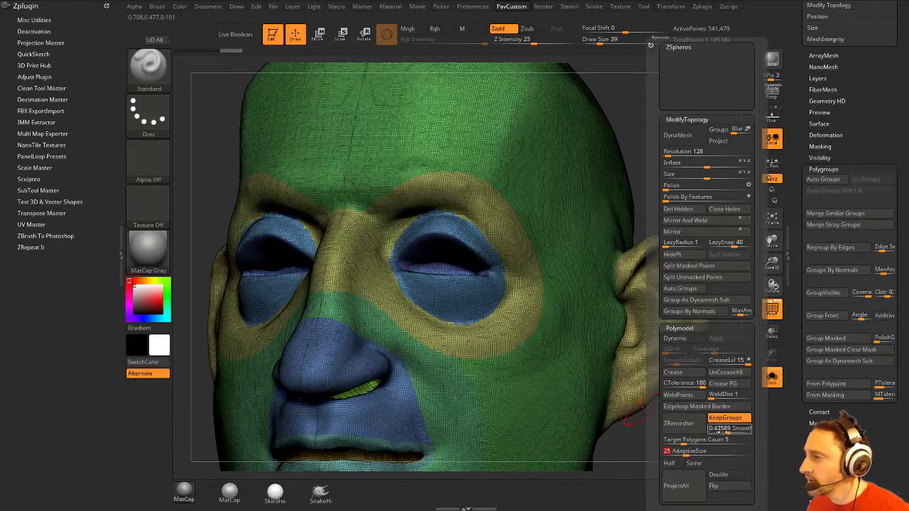
left_click(704, 429)
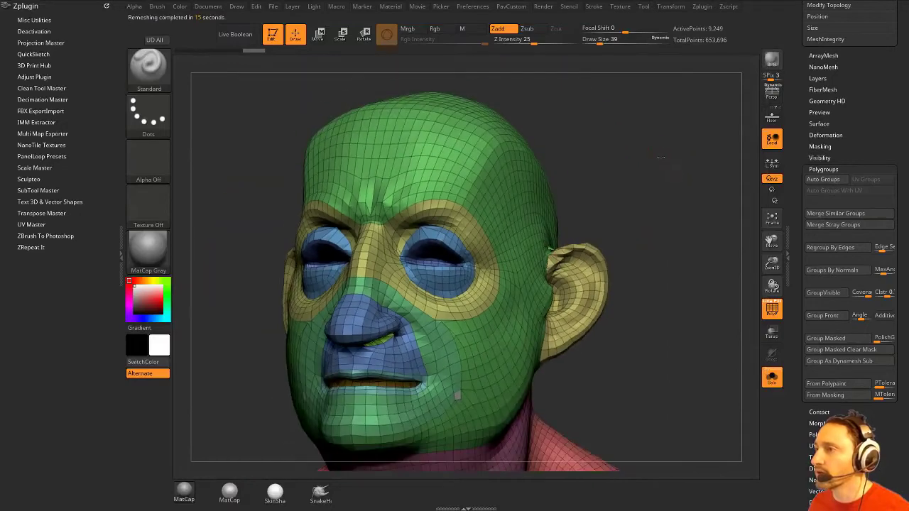
left_click_drag(739, 178, 663, 166)
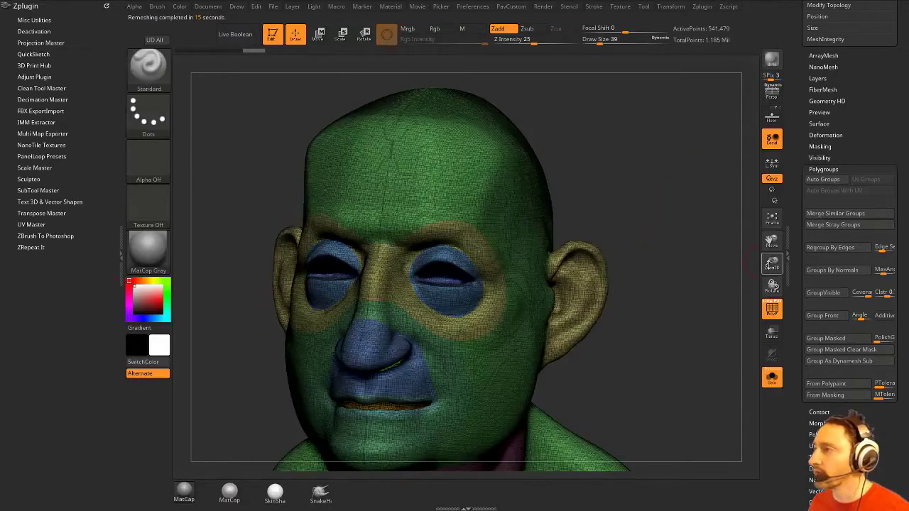
Step: Open the Masking settings and mask the bust by feature using Border only, with Groups and Crease turned off
scroll(804, 174, "down", 5)
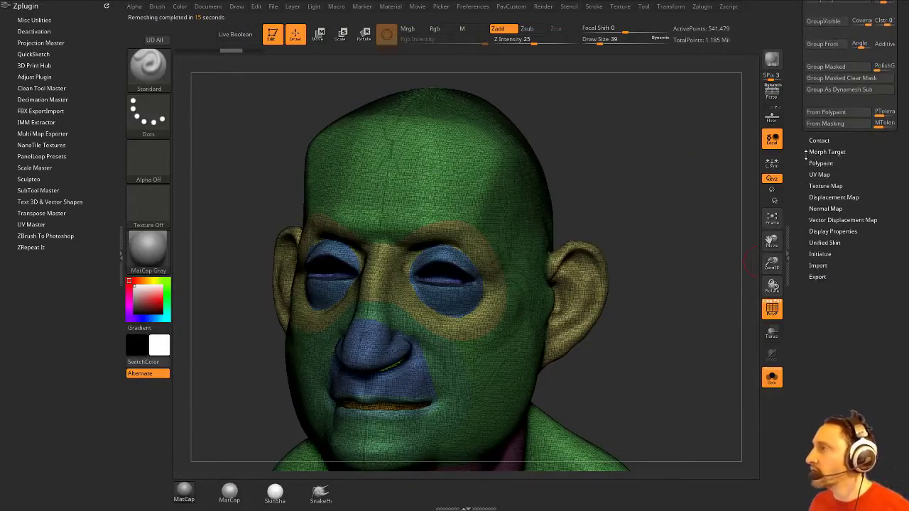
scroll(806, 152, "up", 6)
key("shift")
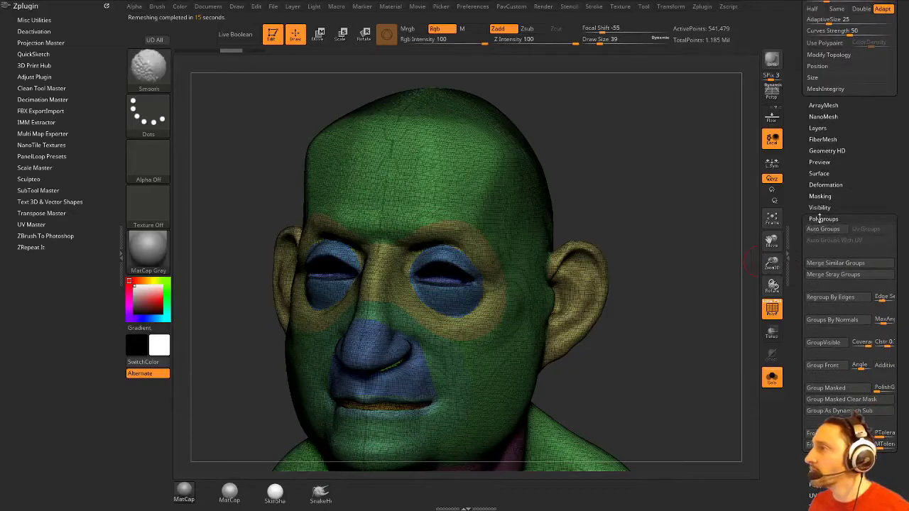
left_click(820, 219, "shift")
left_click(819, 197, "shift")
left_click_drag(799, 219, 800, 187)
left_click(864, 242)
left_click(866, 252)
left_click(835, 242)
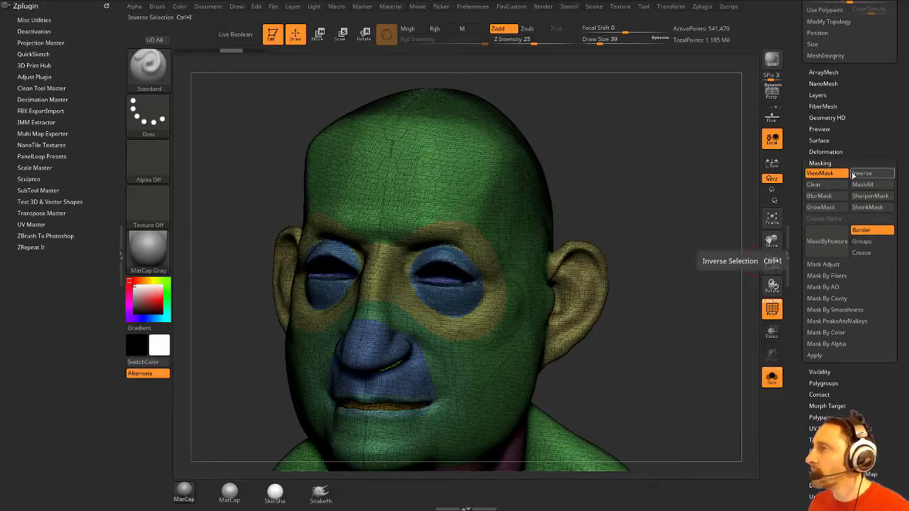
Step: Grow and invert the border mask, toggle the mask display and mask the mesh borders by feature again
left_click(832, 208)
left_click_drag(683, 210, 665, 185)
left_click(665, 184, "ctrl")
key("ctrl+h")
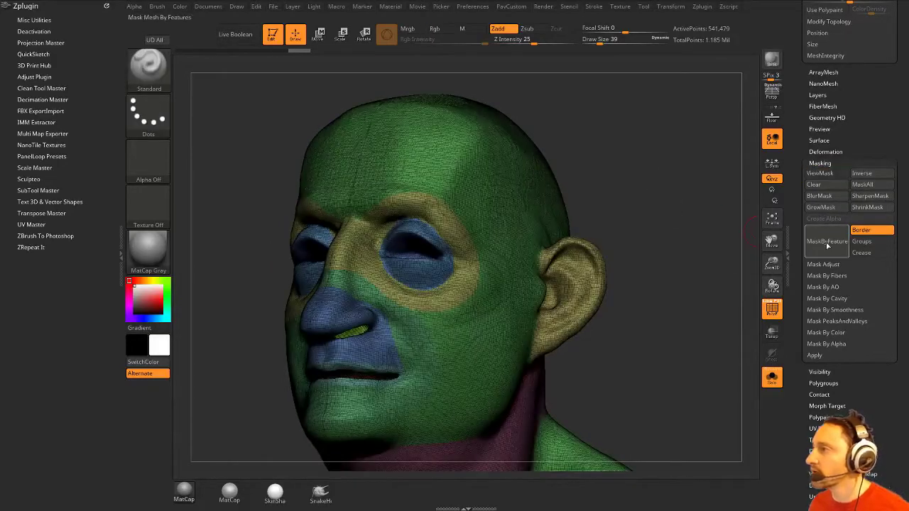
left_click(834, 244)
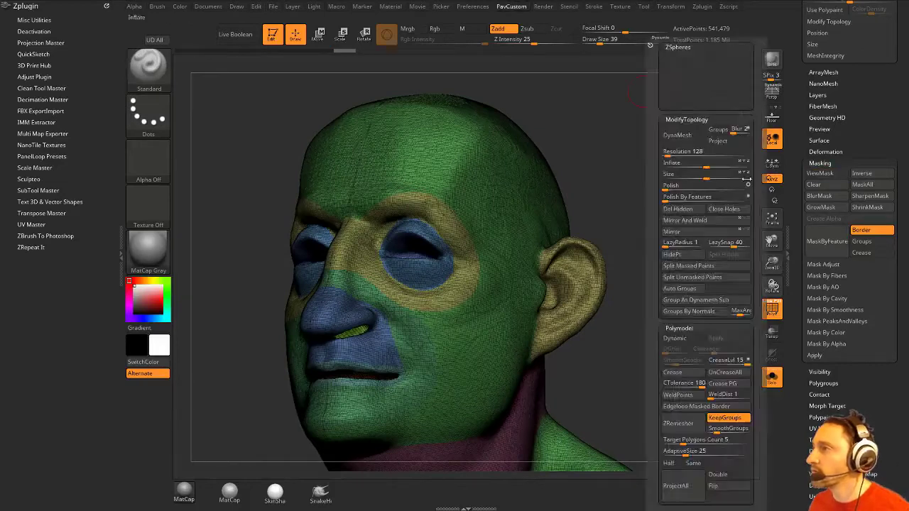
key("ctrl+h")
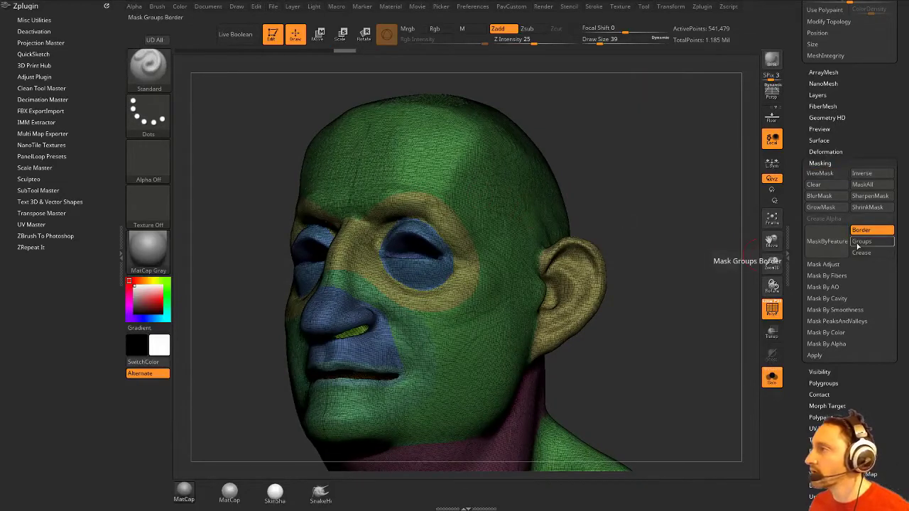
Step: Mask the polygroup borders by feature with only Groups enabled, show the mask and invert it
left_click(862, 242)
left_click(828, 242)
key("ctrl+h")
left_click_drag(666, 162, 668, 171)
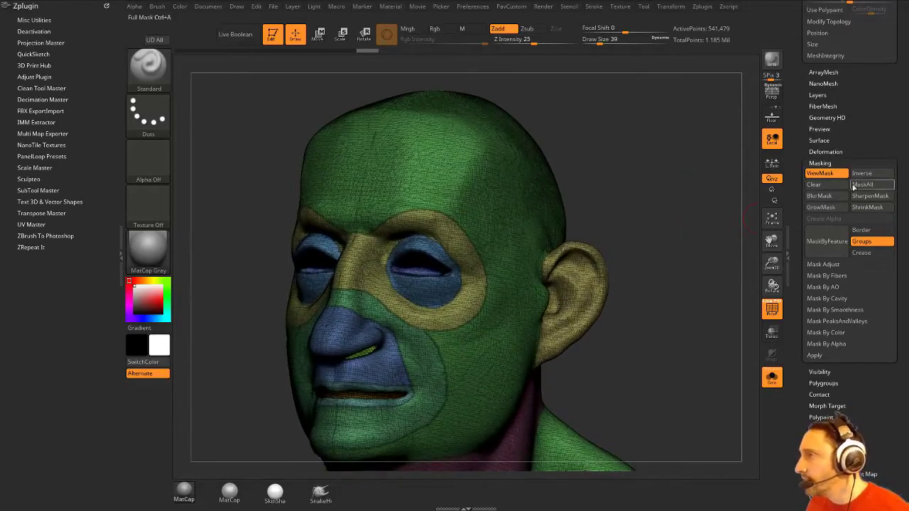
left_click(670, 161, "ctrl")
Step: Smooth the unmasked polygroup borders of the bust with Polish By Features
key("2")
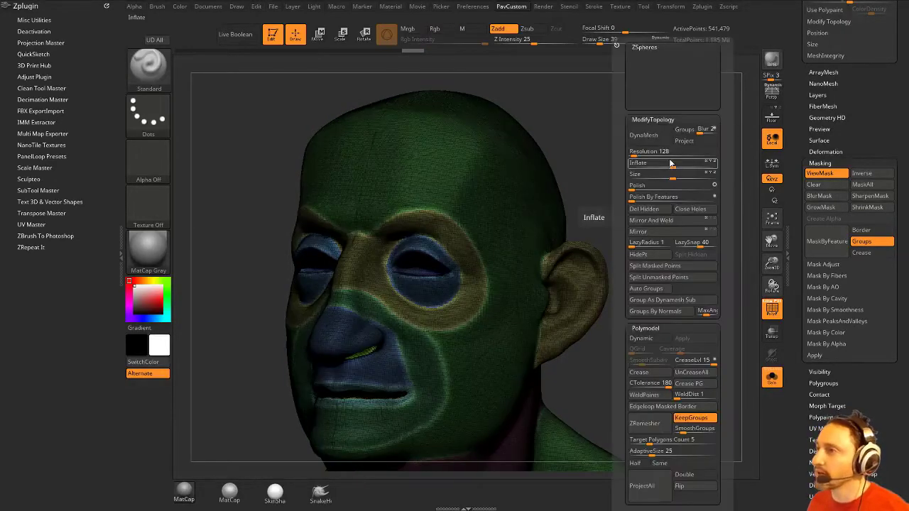
left_click(639, 199)
left_click(639, 198)
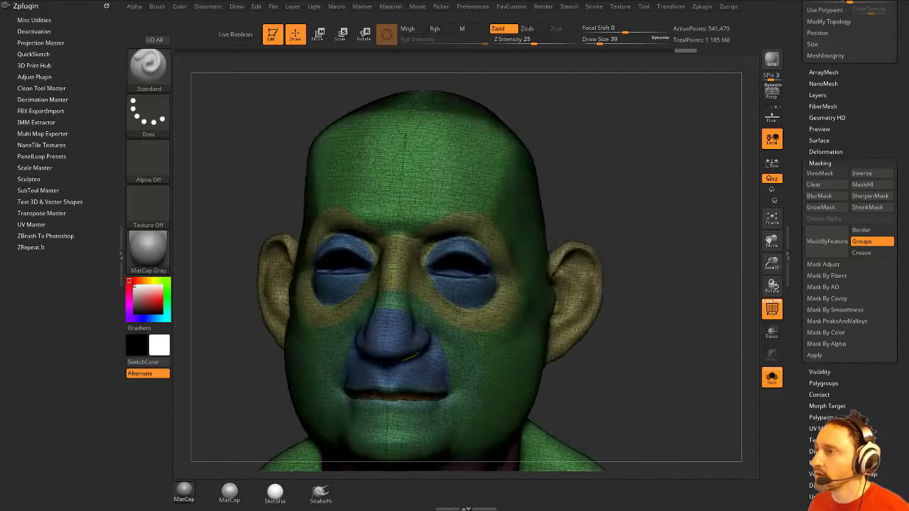
Step: ZRemesh the polished bust with KeepGroups on and AdaptiveSize 25
left_click_drag(678, 164, 656, 150)
key("space")
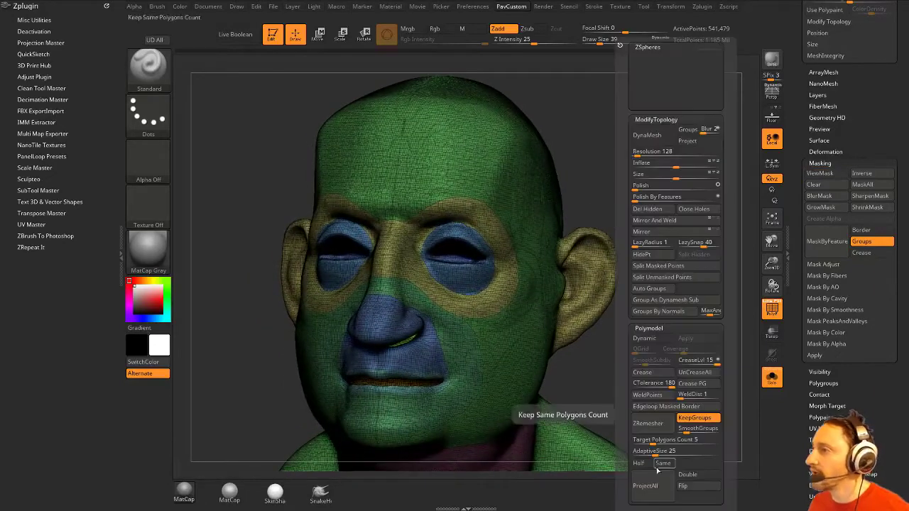
left_click(648, 424)
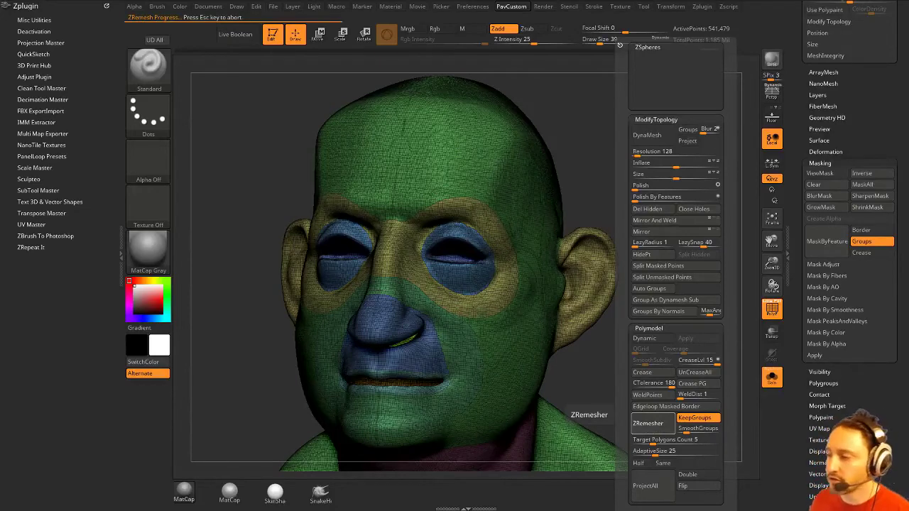
Step: Switch to the browser and open "012 Working With Imported Objects" from the channel's Fusion 360 Quickstart playlist
left_click_drag(441, 508, 668, 120)
left_click(127, 132)
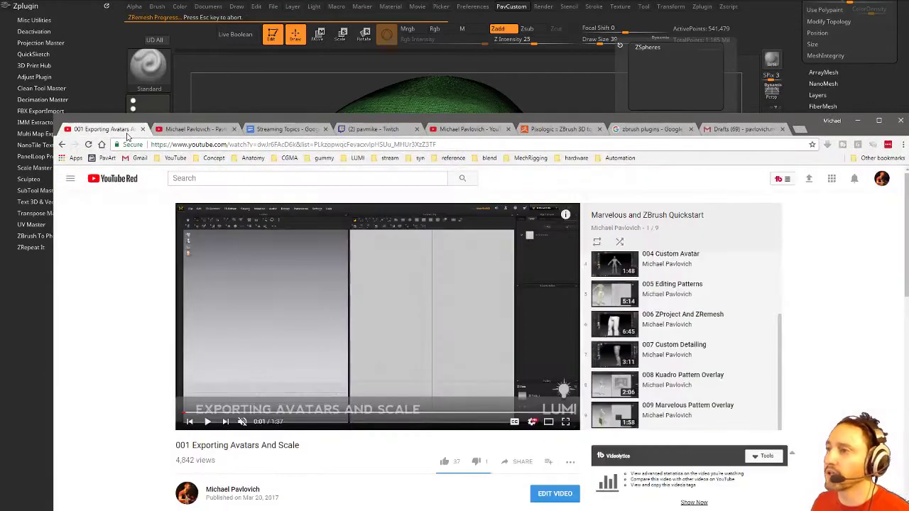
left_click(61, 145)
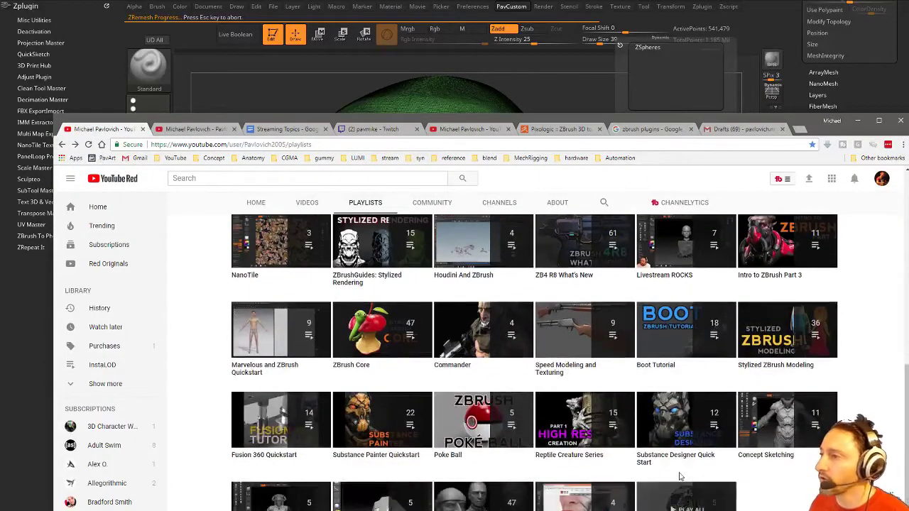
left_click(265, 415)
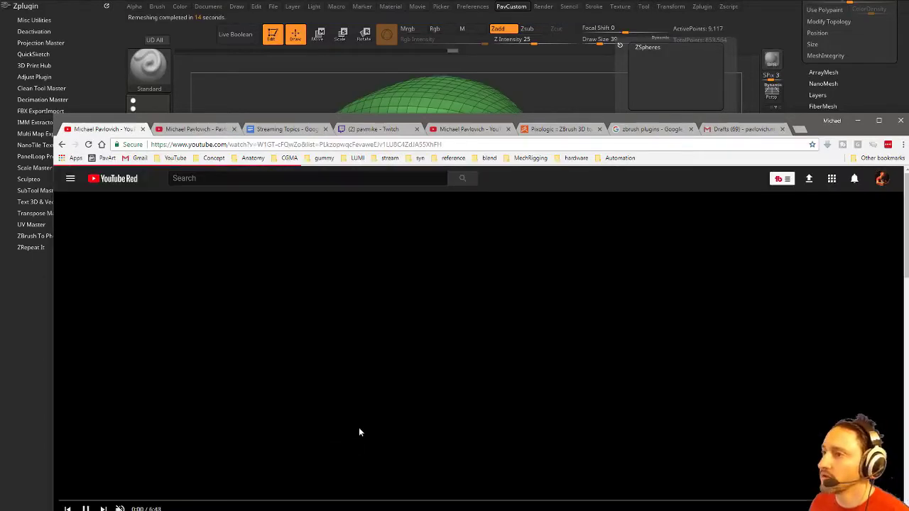
scroll(765, 503, "down", 2)
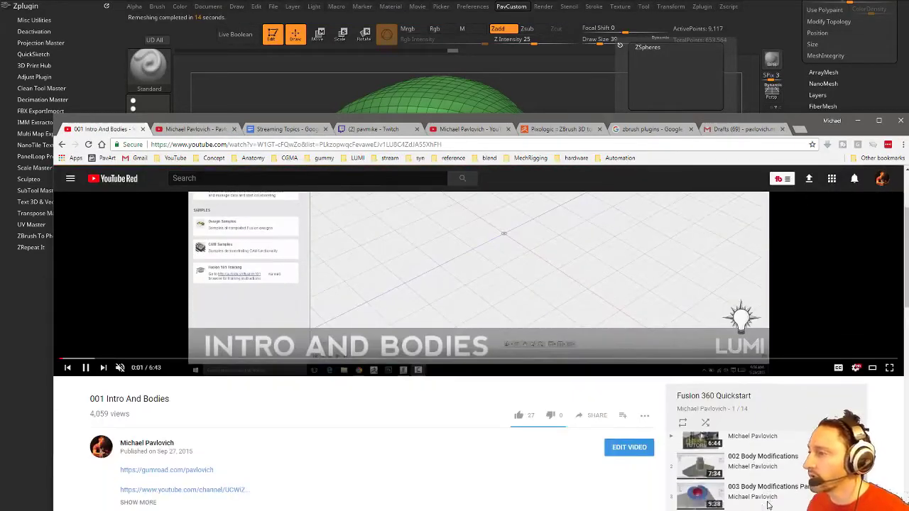
scroll(764, 469, "down", 1)
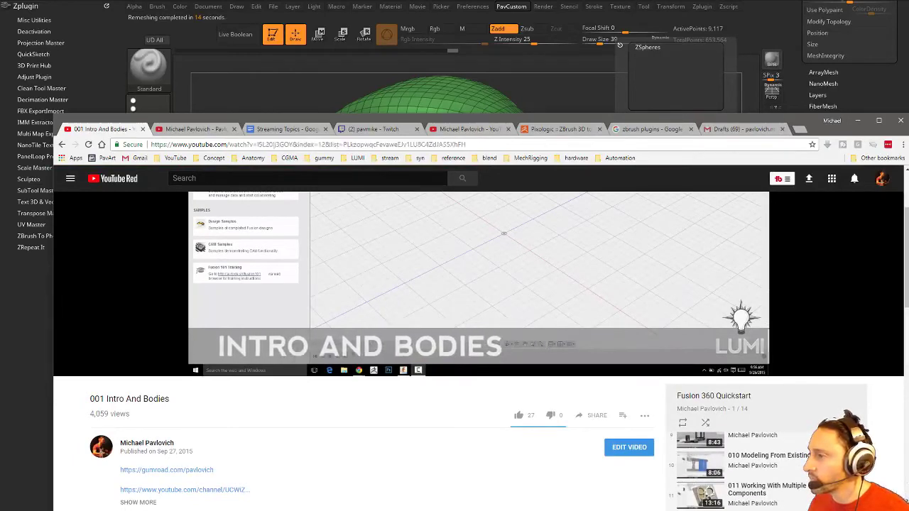
left_click(764, 509)
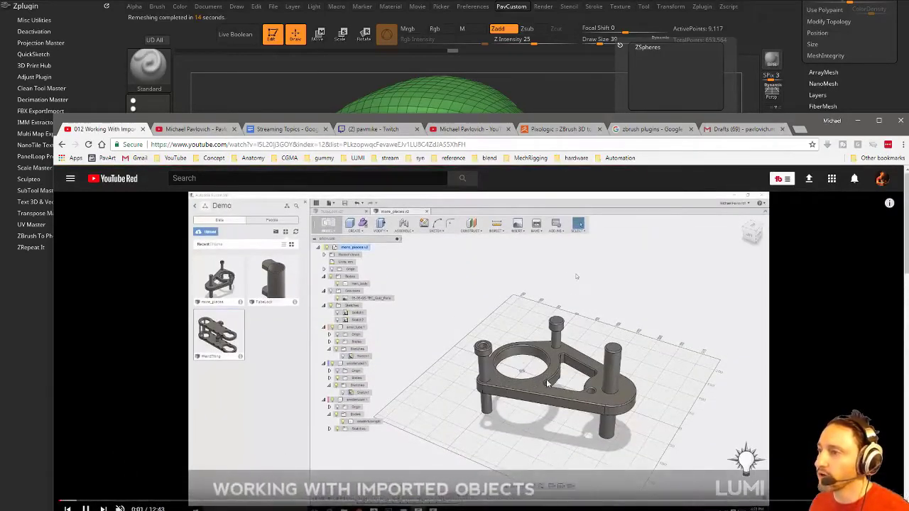
Step: Skim the imported-objects video to near its end, go back to 9:25 and pause it there
left_click(170, 503)
left_click_drag(188, 503, 476, 506)
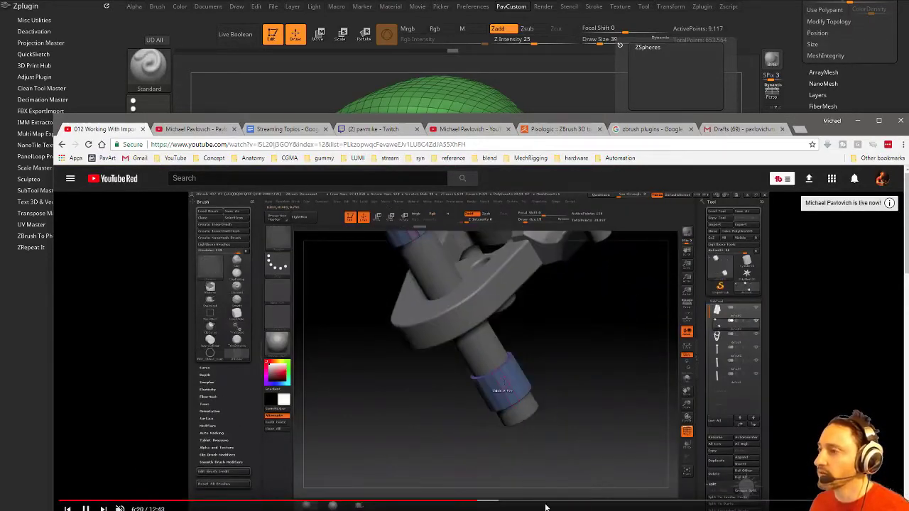
left_click(552, 503)
left_click(633, 503)
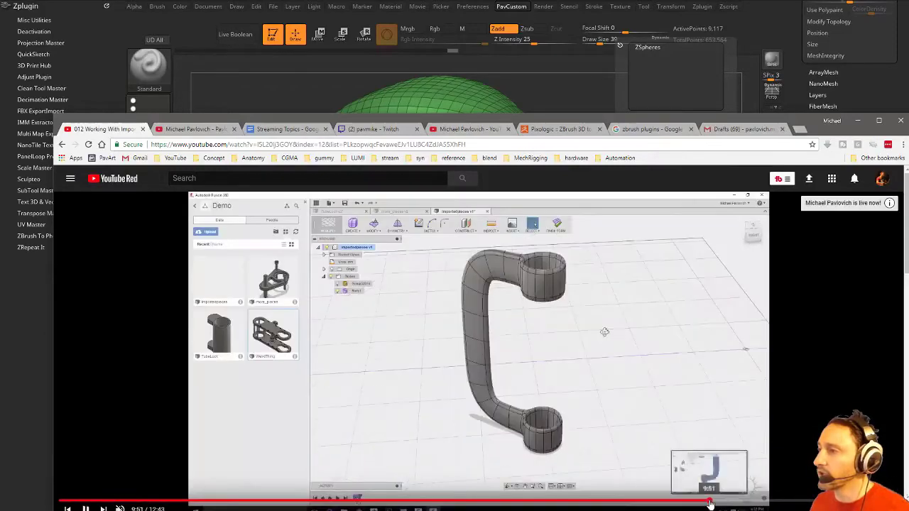
left_click(775, 503)
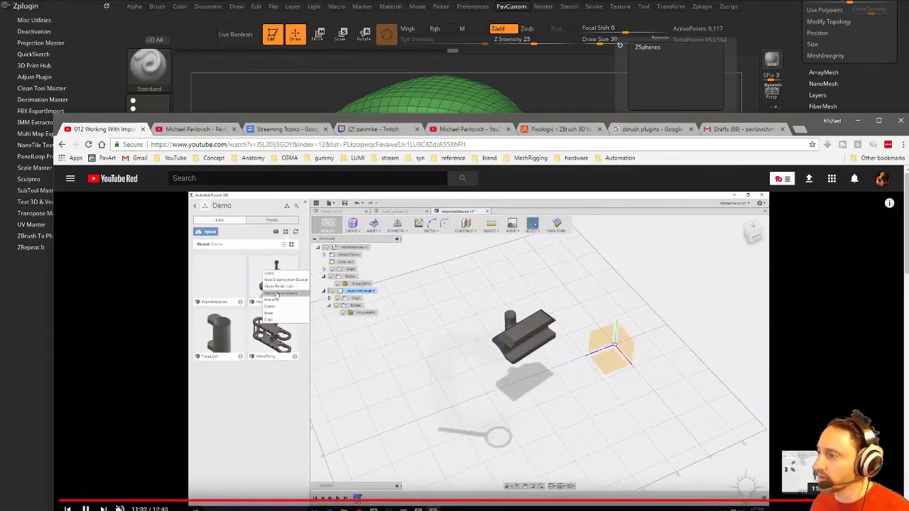
left_click(820, 501)
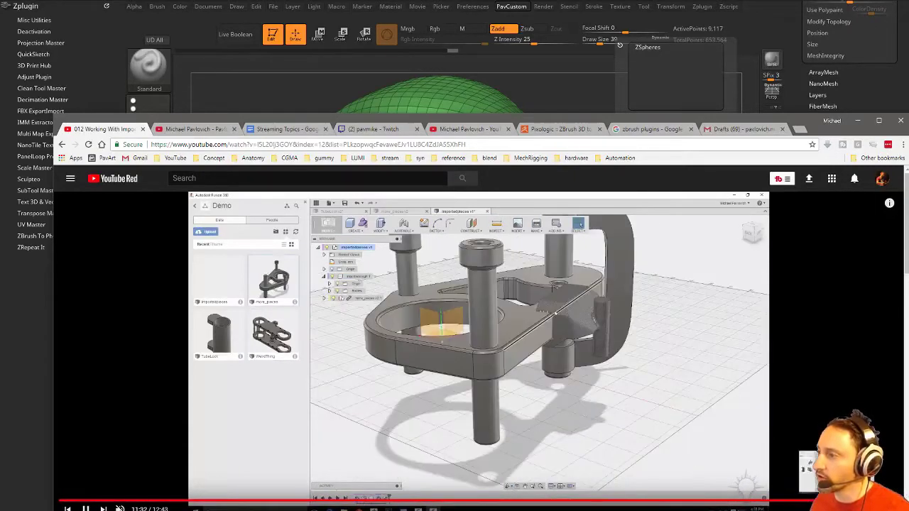
left_click(838, 501)
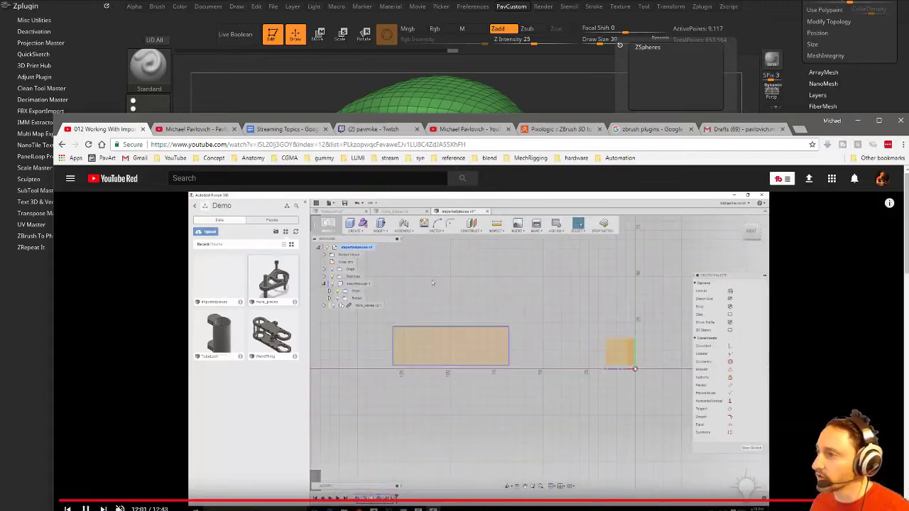
left_click(861, 501)
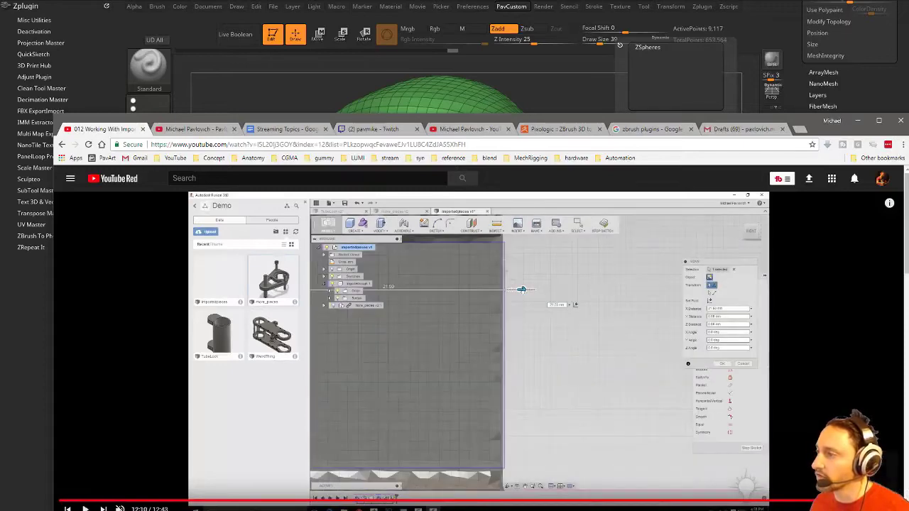
left_click(878, 501)
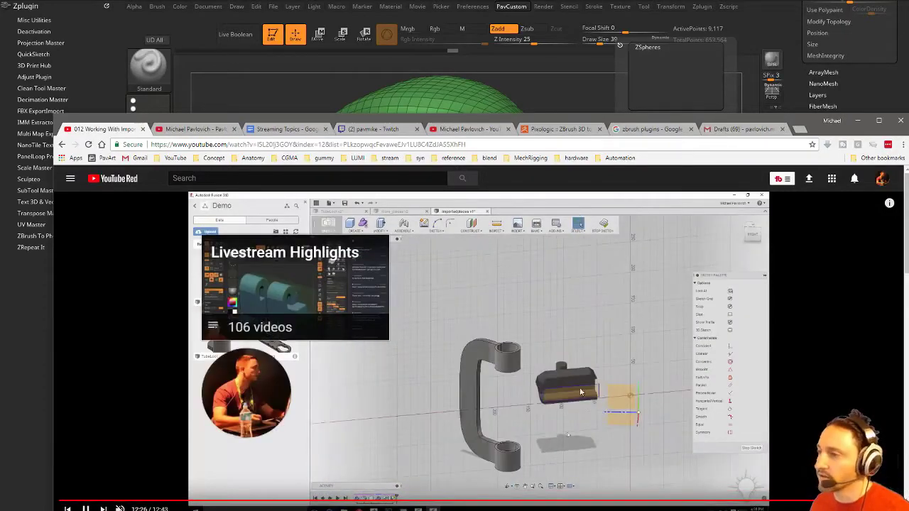
left_click(682, 501)
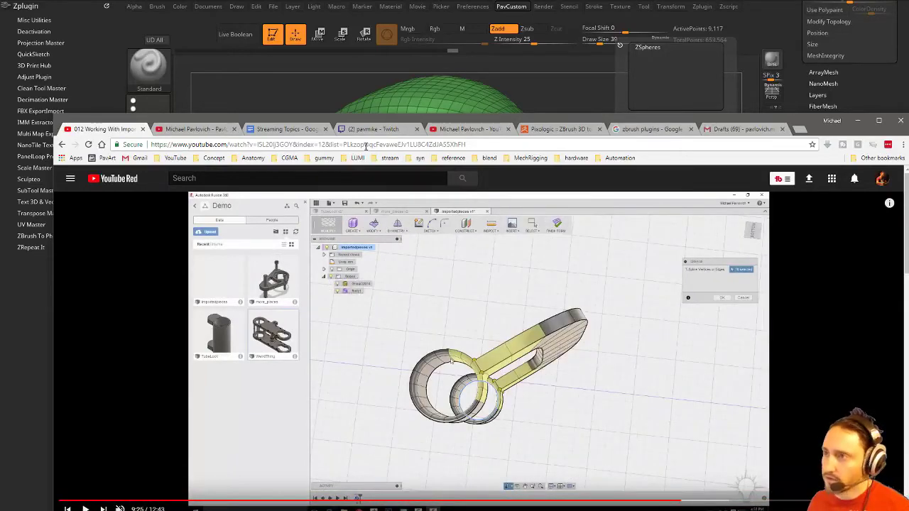
Step: Return to ZBrush, inspect the eye-surround polygroup in isolation and assign the ears a new polygroup
key("alt+Tab")
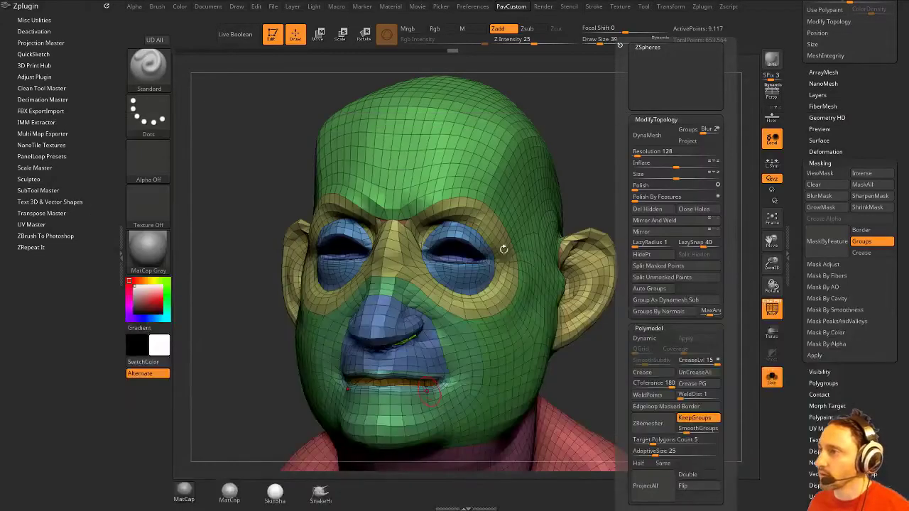
left_click_drag(601, 103, 608, 116)
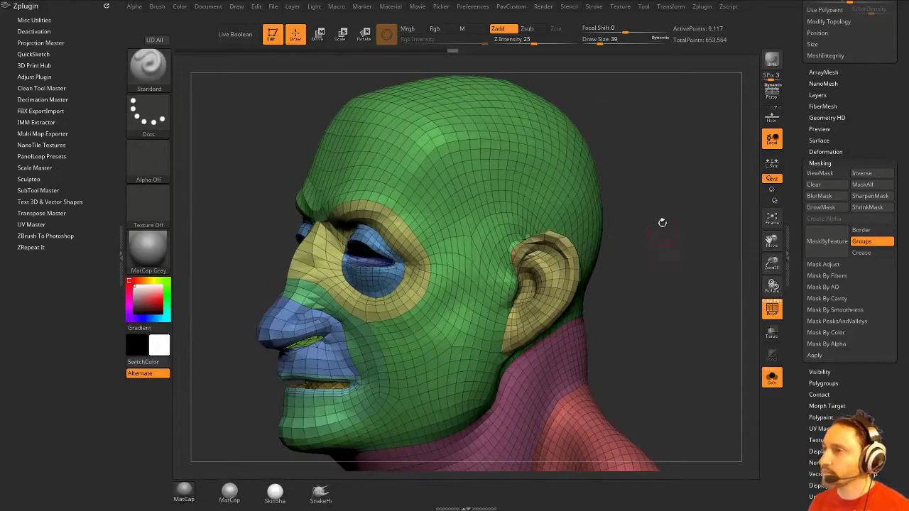
mouse_move(662, 221)
left_mouse_down()
mouse_move(713, 217)
mouse_move(703, 206)
left_mouse_up()
left_click(381, 225, "ctrl+shift")
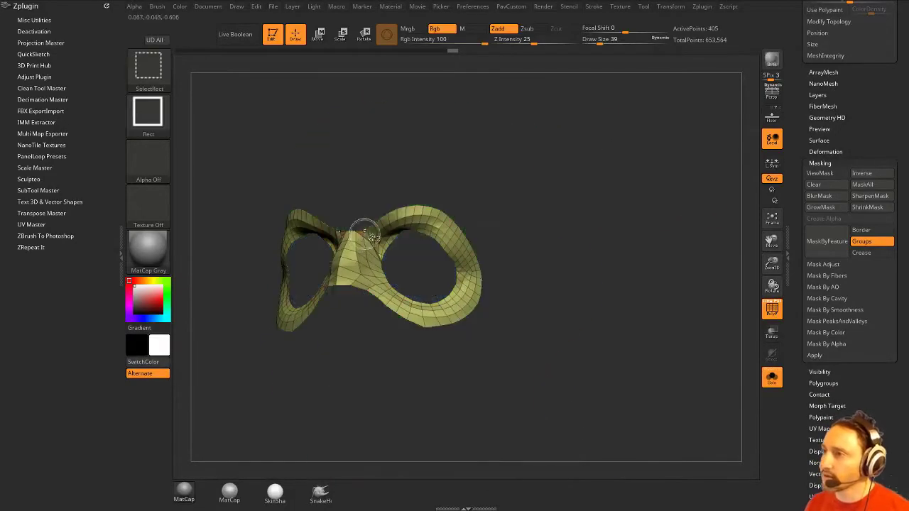
key("ctrl")
left_click(690, 210, "ctrl+shift")
left_click_drag(689, 212, 654, 246)
left_click(561, 267, "ctrl+shift")
left_click(676, 235, "ctrl+shift")
Step: ZRemesh the bust again with Half enabled and KeepGroups on
key("p")
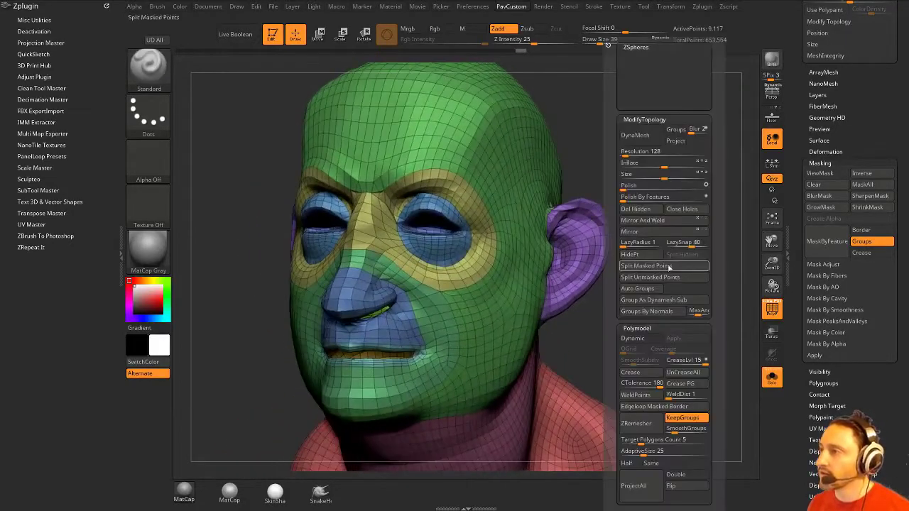
left_click(627, 463)
left_click(646, 429)
Step: Isolate the lip border, assign it a new polygroup, show the full bust and switch to the ZModeler brush
mouse_move(690, 287)
left_mouse_down()
mouse_move(650, 288)
mouse_move(683, 299)
mouse_move(663, 273)
left_mouse_up()
left_click(419, 330, "ctrl+shift")
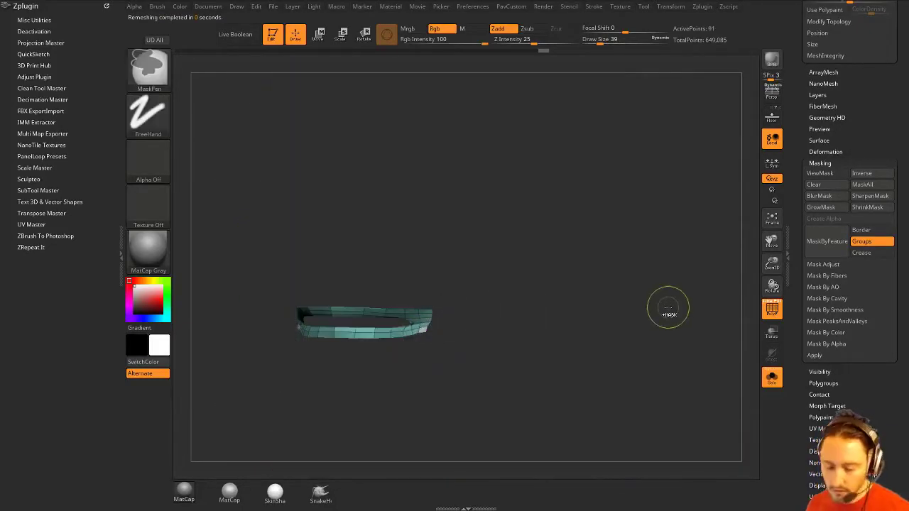
key("ctrl+w")
left_click(670, 308, "ctrl+shift")
mouse_move(696, 308)
left_mouse_down("shift")
mouse_move(688, 292)
mouse_move(688, 312)
mouse_move(660, 282)
mouse_move(662, 270)
mouse_move(658, 292)
left_mouse_up("shift")
key("b")
key("z")
key("m")
Step: Turn off Solo mode and leave only the original and remeshed bust subtools visible
left_click_drag(796, 243, 786, 378)
left_click_drag(664, 327, 686, 347)
scroll(796, 211, "up", 5)
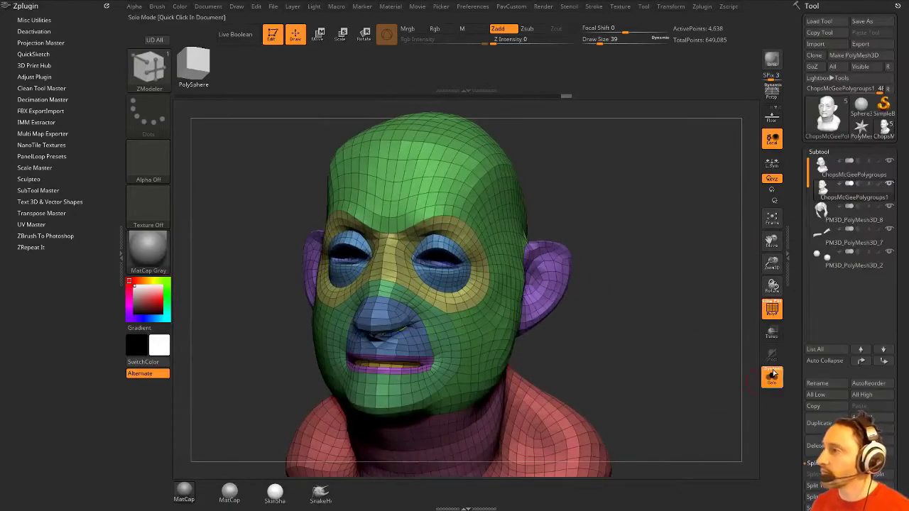
left_click(773, 375)
left_click_drag(725, 359, 709, 348)
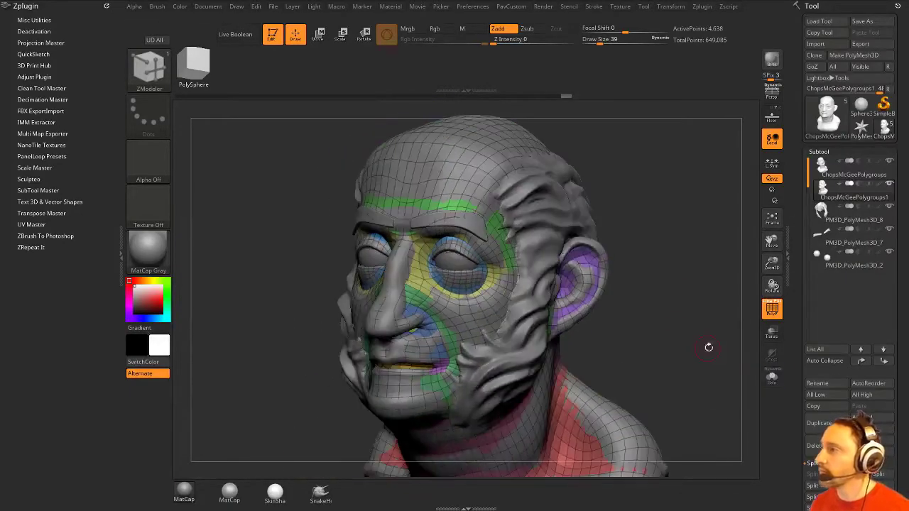
left_click(888, 185, "shift")
left_click(888, 163)
Step: Project the original bust's detail onto the remeshed bust with ProjectAll and turn Solo mode on
left_click_drag(712, 259, 691, 263)
key("space")
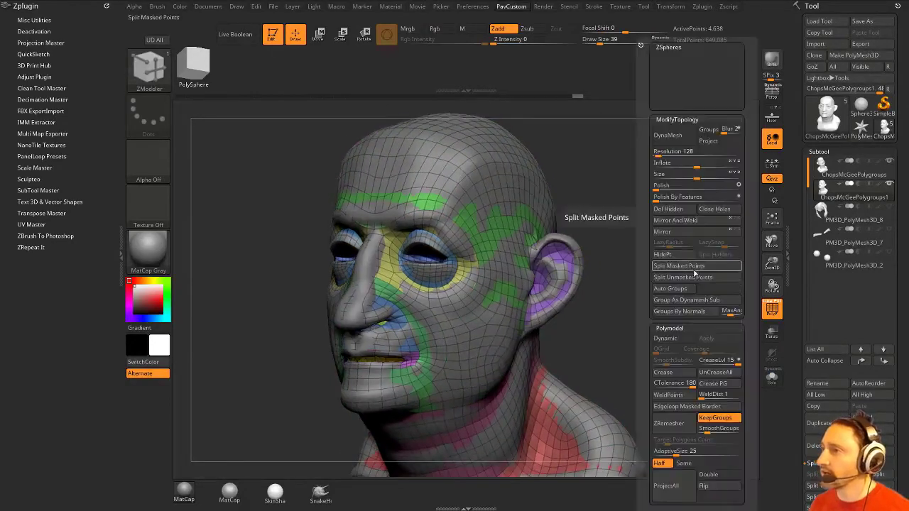
left_click(679, 488)
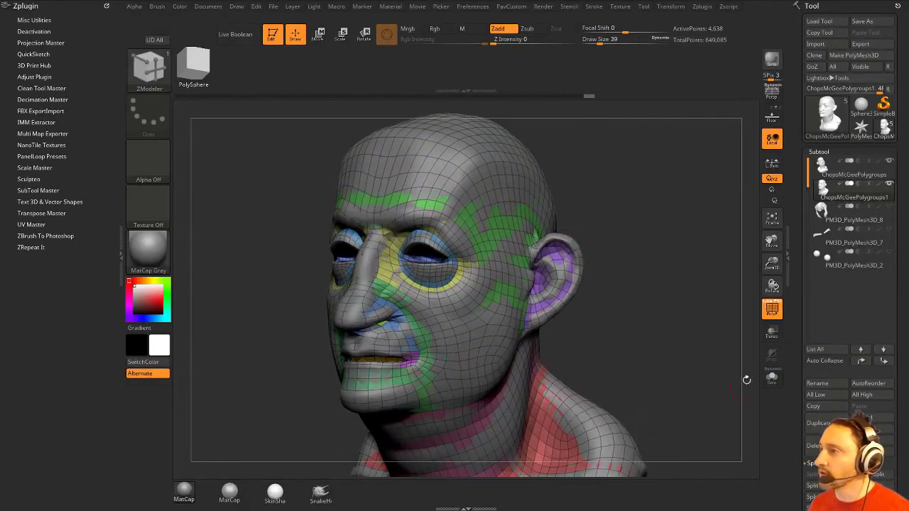
left_click(773, 377)
mouse_move(696, 313)
left_mouse_down()
mouse_move(661, 305)
mouse_move(691, 250)
mouse_move(686, 278)
mouse_move(645, 249)
mouse_move(632, 256)
mouse_move(629, 211)
mouse_move(616, 208)
mouse_move(619, 257)
mouse_move(593, 222)
mouse_move(548, 292)
left_mouse_up()
Step: Choose the Move brush with a draw size of 14 and apply Mirror And Weld to the bust
key("s")
left_click(612, 206)
key("b")
key("m")
key("v")
mouse_move(605, 256)
left_mouse_down()
mouse_move(660, 240)
mouse_move(682, 262)
left_mouse_up()
key("2")
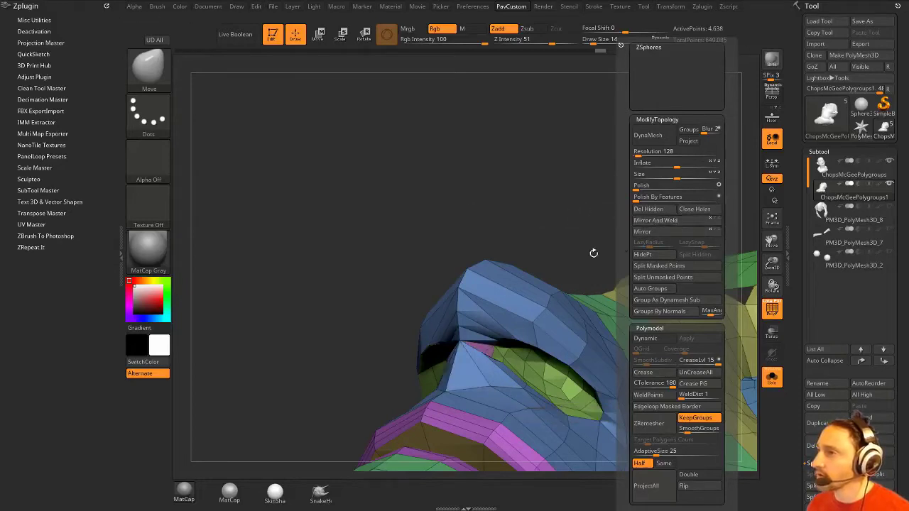
left_click(683, 224)
Step: Isolate the nose and upper-lip area, assign it a new polygroup and show the whole bust again
left_click_drag(560, 257, 555, 270)
left_click(466, 344, "ctrl+shift")
key("ctrl+w")
left_click(587, 253, "ctrl+shift")
left_click_drag(458, 121, 683, 268)
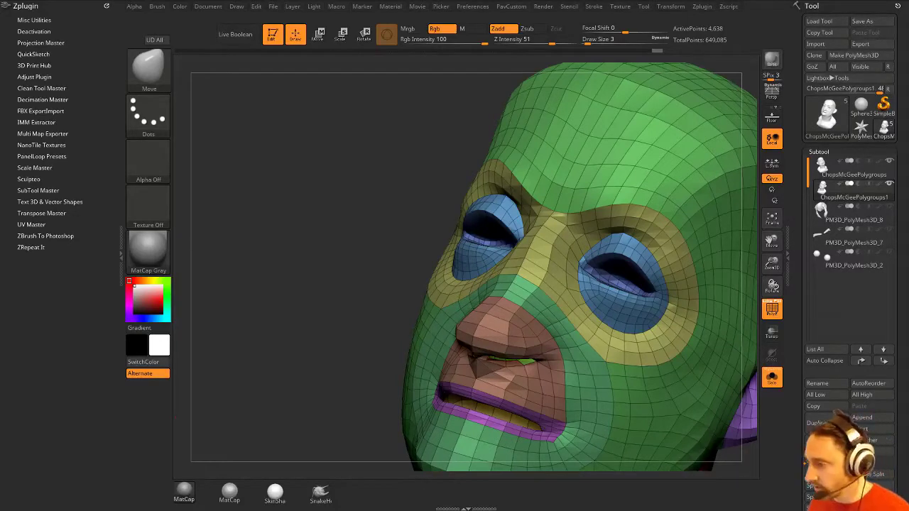
Step: Switch to the browser, look through the Pixologic workshop episodes and go back to the workshop playlist page
left_click_drag(771, 510, 622, 47)
scroll(715, 231, "down", 3)
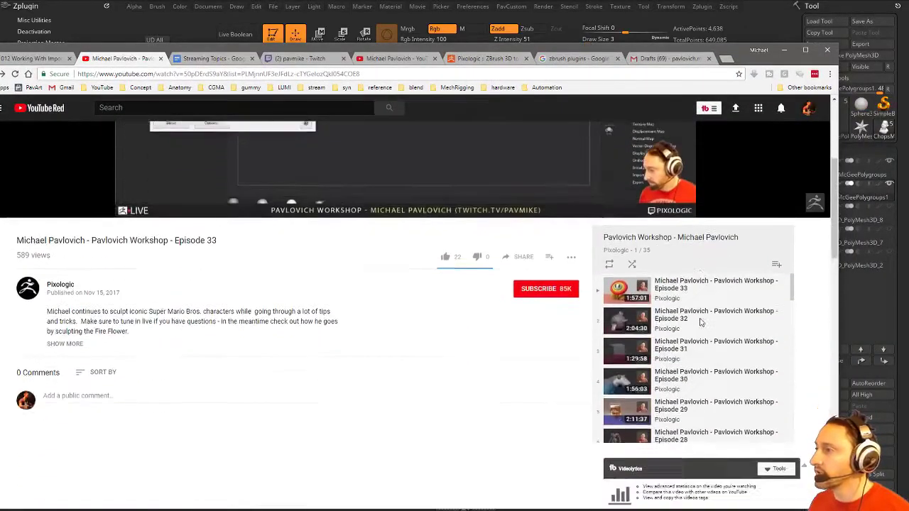
scroll(632, 355, "down", 3)
scroll(667, 359, "up", 3)
scroll(662, 335, "up", 1)
scroll(663, 334, "down", 1)
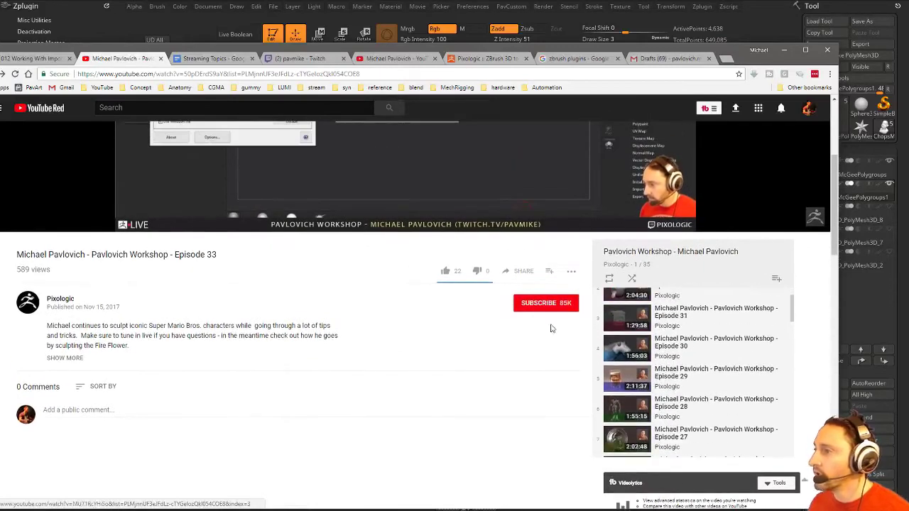
left_click_drag(46, 52, 128, 51)
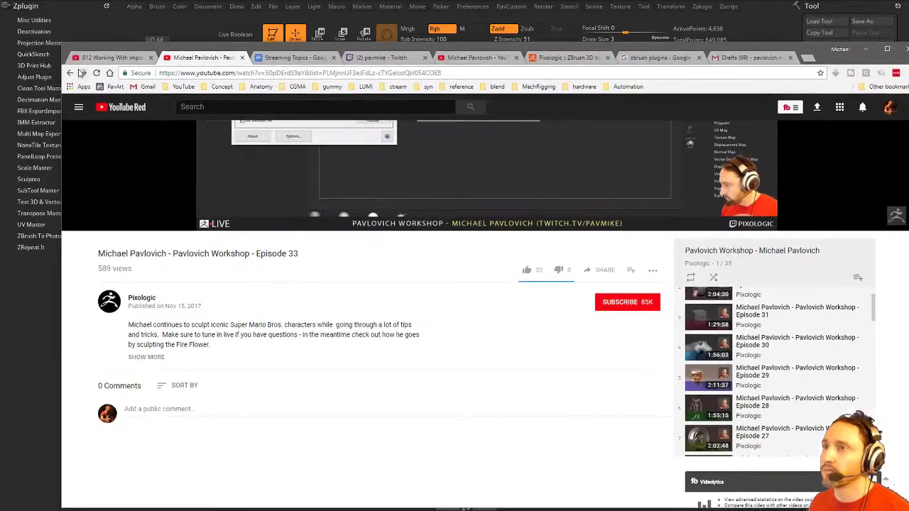
left_click(71, 74)
Step: Go back to the channel's playlists and open the Livestream Full Episodes playlist
left_click(104, 59)
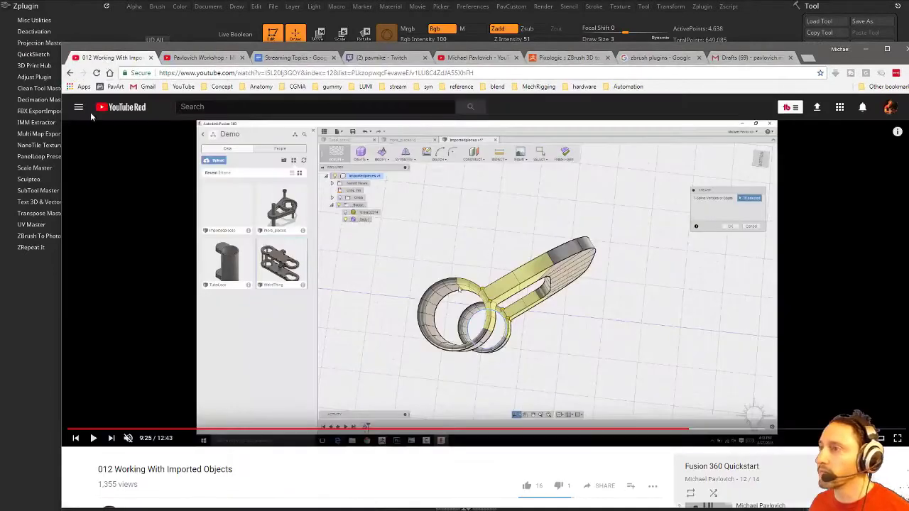
left_click(71, 74)
left_click(70, 73)
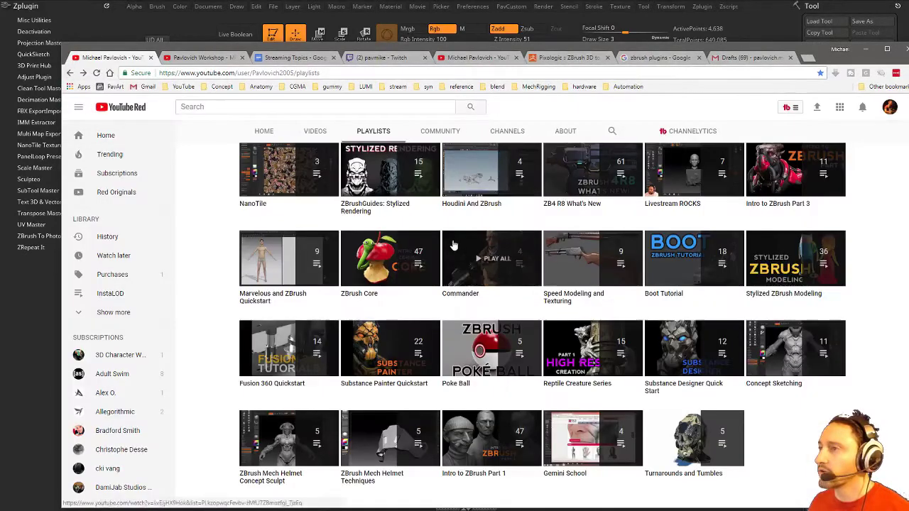
left_click(659, 207)
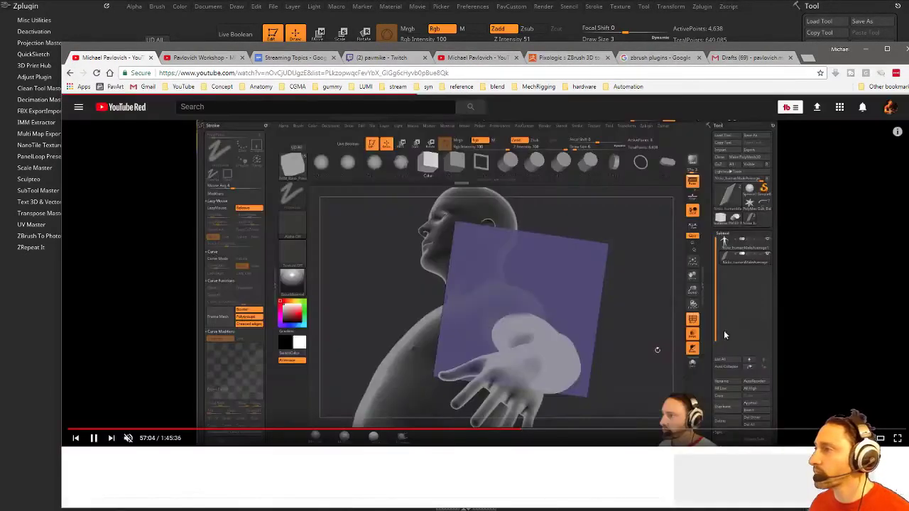
Step: Open the PavWork 27 episode, jump to 57:51 to view its retopology example and return to ZBrush
scroll(774, 442, "down", 2)
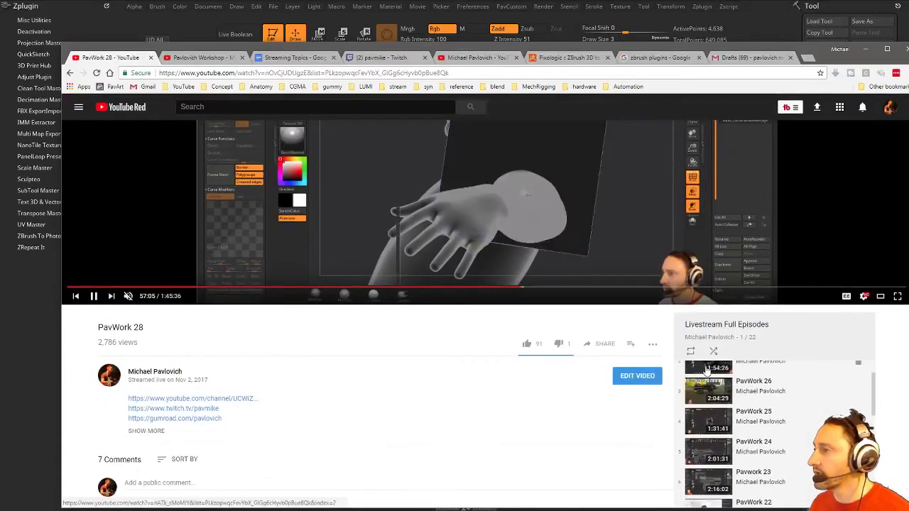
left_click(746, 404)
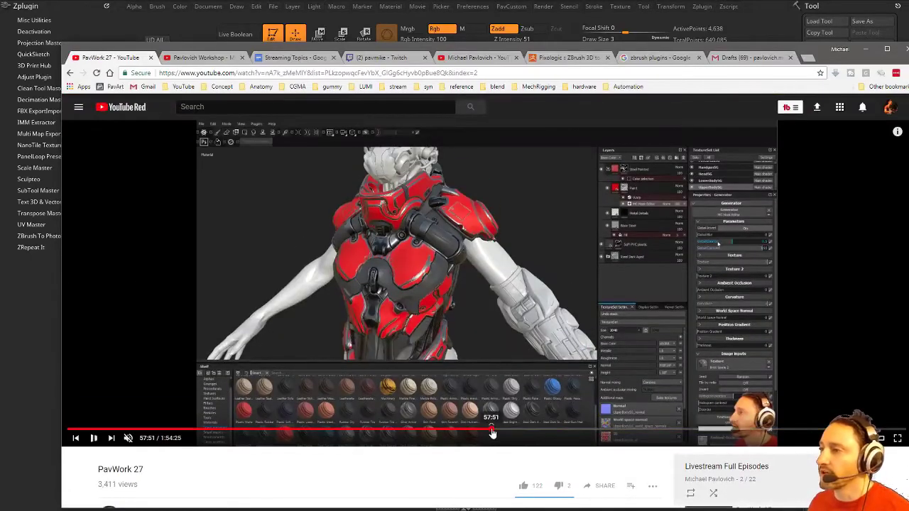
left_click(492, 429)
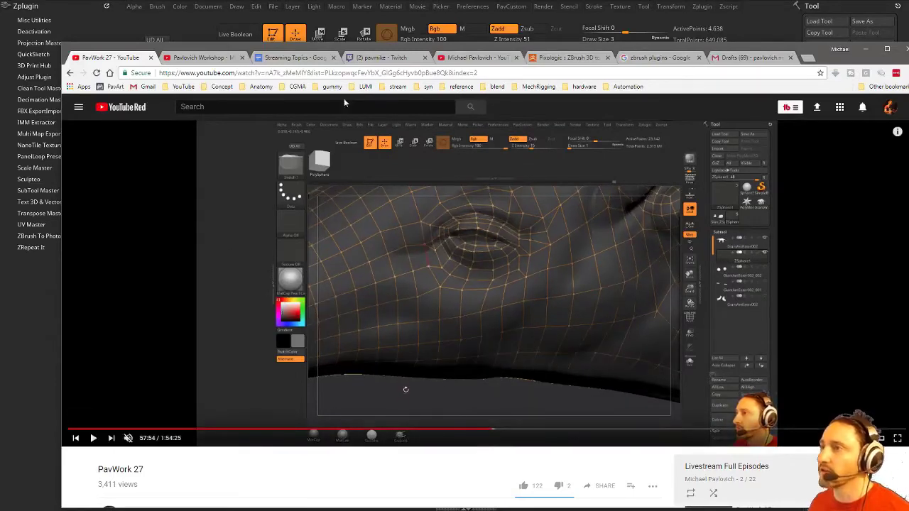
left_click_drag(386, 50, 386, 0)
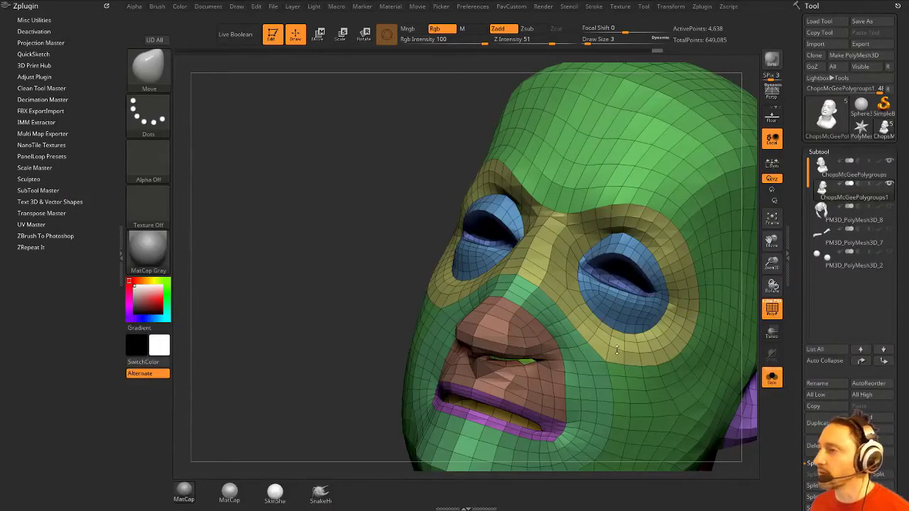
Step: Choose the ZModeler brush and clone the retopologized bust as a separate tool
mouse_move(328, 269)
left_mouse_down("alt")
mouse_move(288, 245)
mouse_move(398, 245)
left_mouse_up("alt")
key("b")
key("z")
key("m")
mouse_move(702, 304)
left_mouse_down("alt")
mouse_move(643, 253)
mouse_move(561, 249)
mouse_move(668, 291)
left_mouse_up("alt")
left_click(815, 57)
left_click_drag(694, 202, 655, 194)
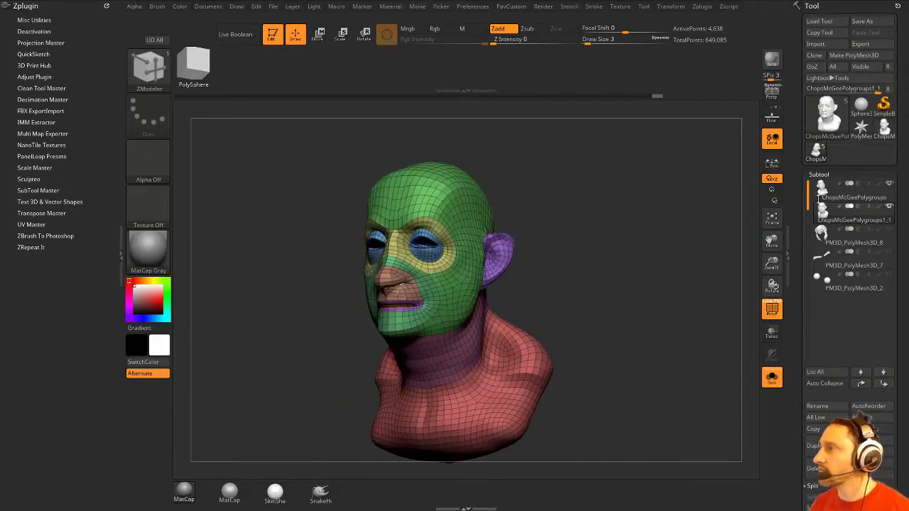
Step: Insert a ZSphere subtool below the retopologized bust and leave solo mode so it shows together with the original head
left_click(876, 452)
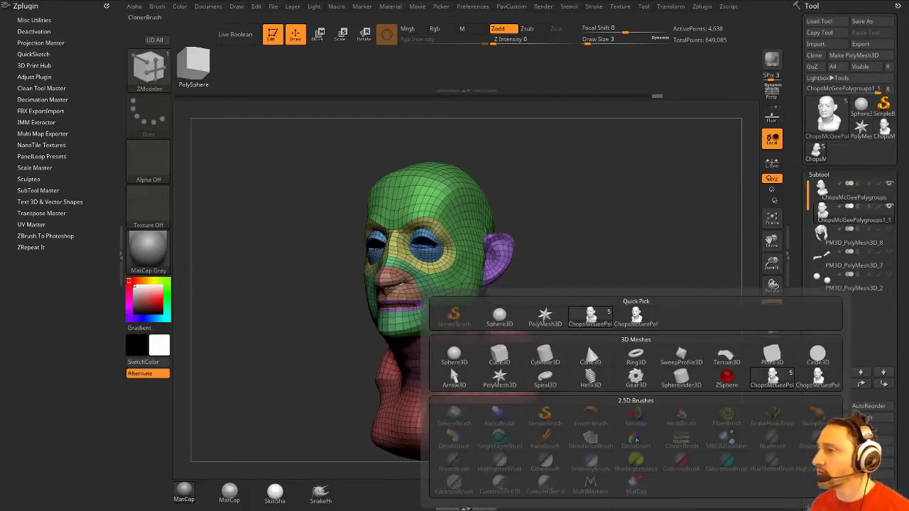
left_click(741, 387)
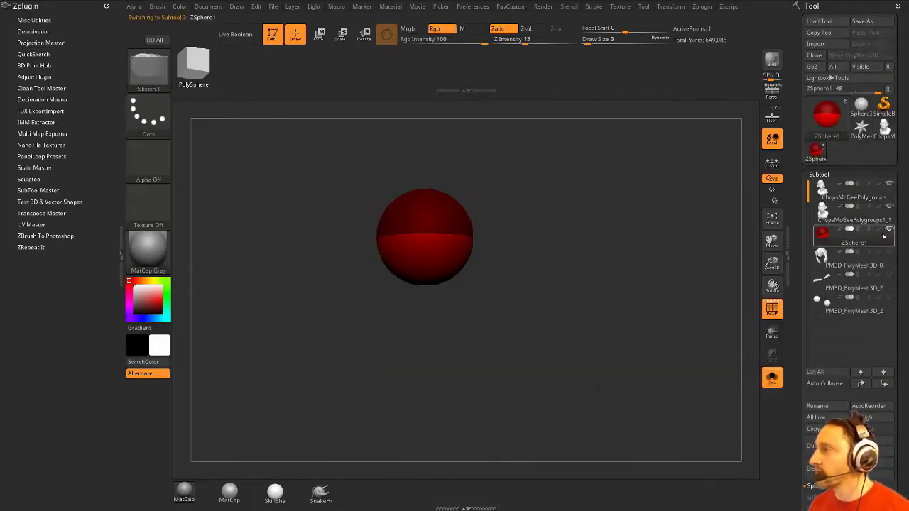
left_click(891, 186)
left_click_drag(667, 274, 652, 320, "alt")
left_click(774, 378)
left_click_drag(708, 337, 633, 286, "alt")
key("w")
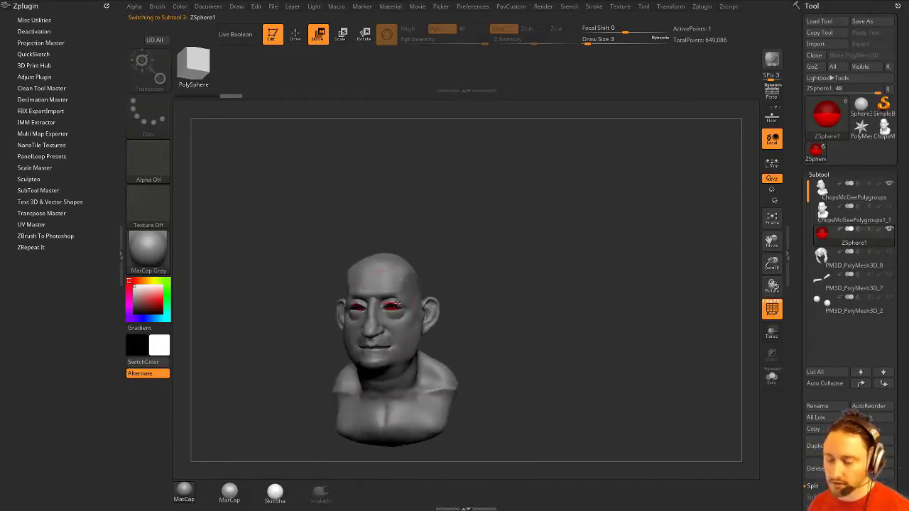
left_click_drag(395, 307, 381, 264)
key("ctrl+z")
Step: Make the original head transparent and scale the ZSphere down so it sits inside the head
key("e")
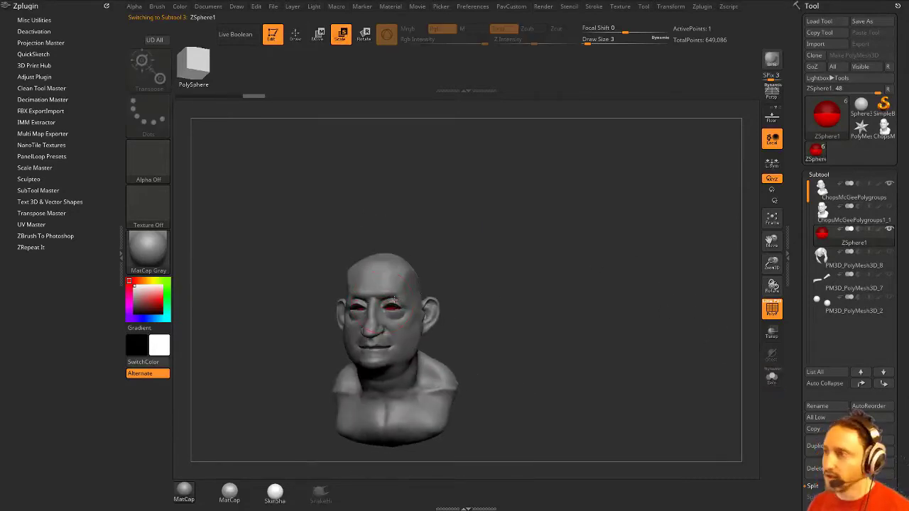
key("q")
left_click(771, 332)
left_click_drag(742, 332, 684, 334)
left_click_drag(650, 299, 628, 338, "alt")
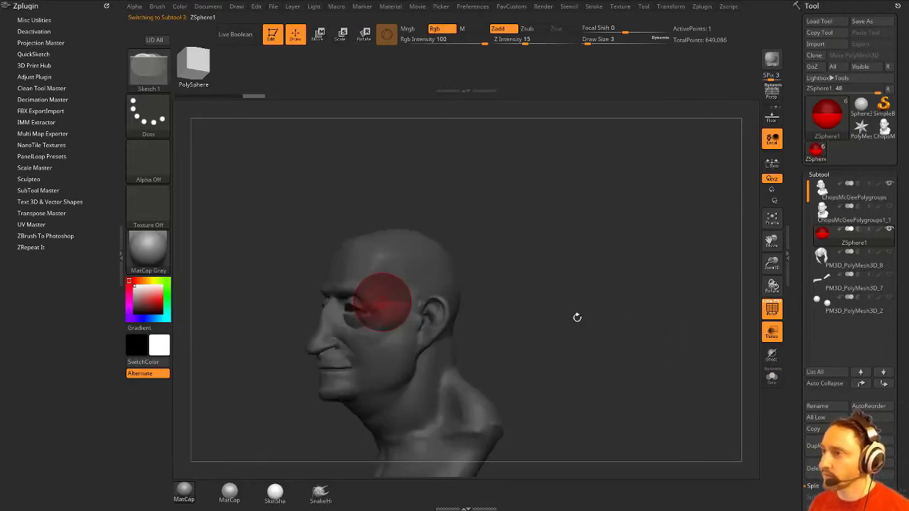
key("w")
key("e")
left_click_drag(389, 303, 368, 265)
key("q")
Step: Set the ZSphere's DynaMesh resolution to 0 and density to 1, and toggle Edit Topology on and off
key("1")
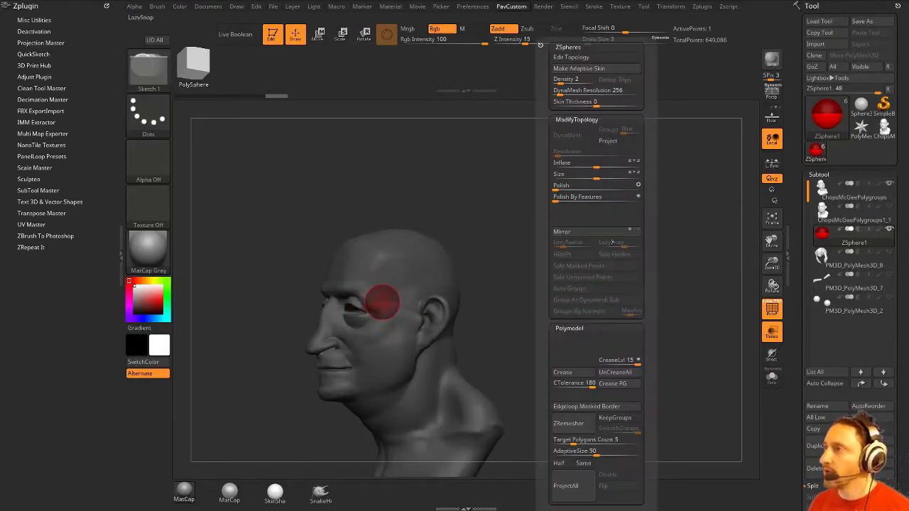
left_click(559, 91)
left_click(556, 83)
left_click(571, 61)
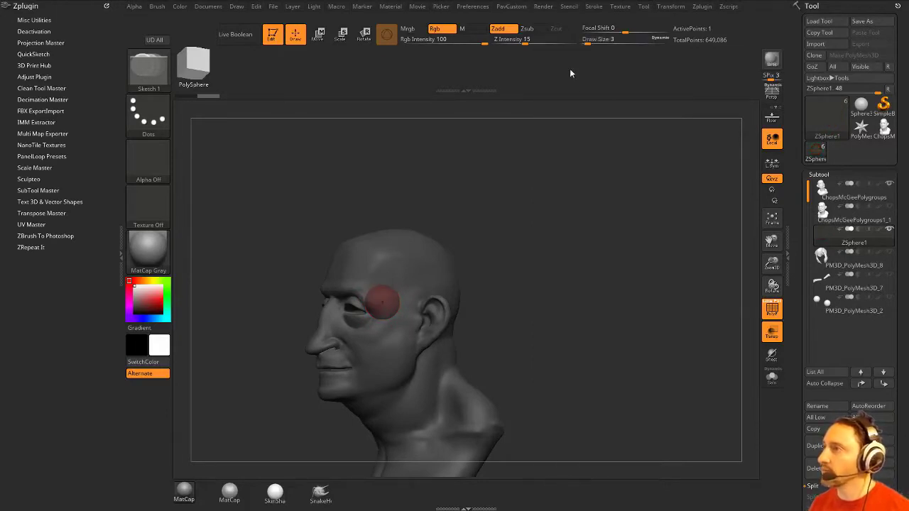
key("2")
left_click(570, 59)
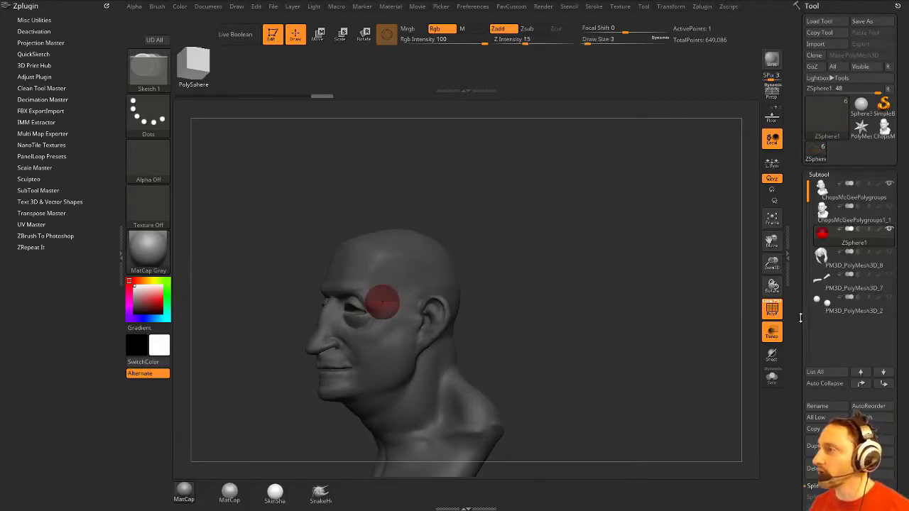
Step: Load the retopologized bust into the ZSphere as its topology mesh with Select Topo
scroll(800, 318, "down", 10)
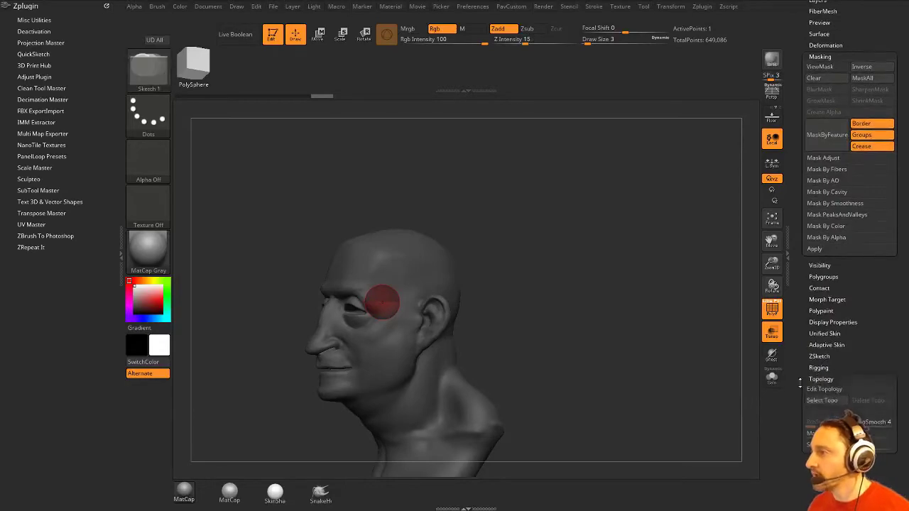
left_click_drag(800, 384, 800, 319)
left_click(823, 339)
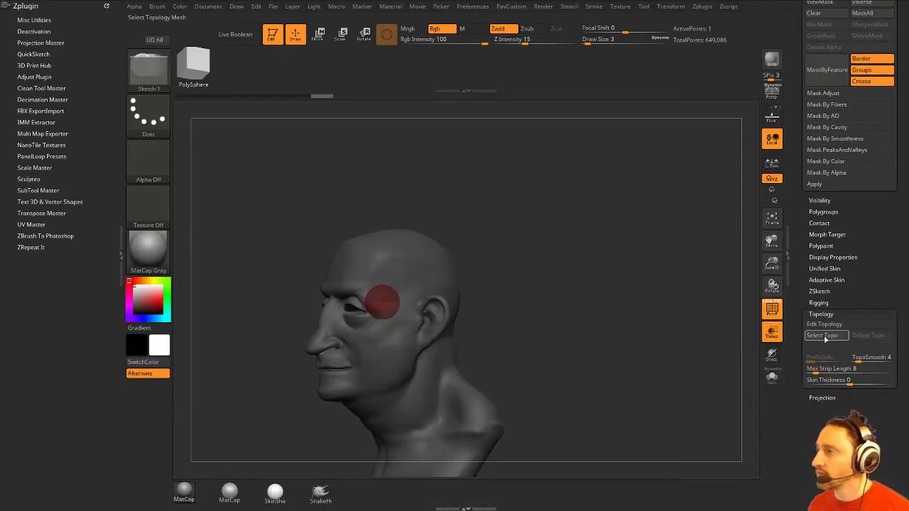
left_click(824, 336)
left_click(605, 319)
left_click_drag(608, 305, 673, 295)
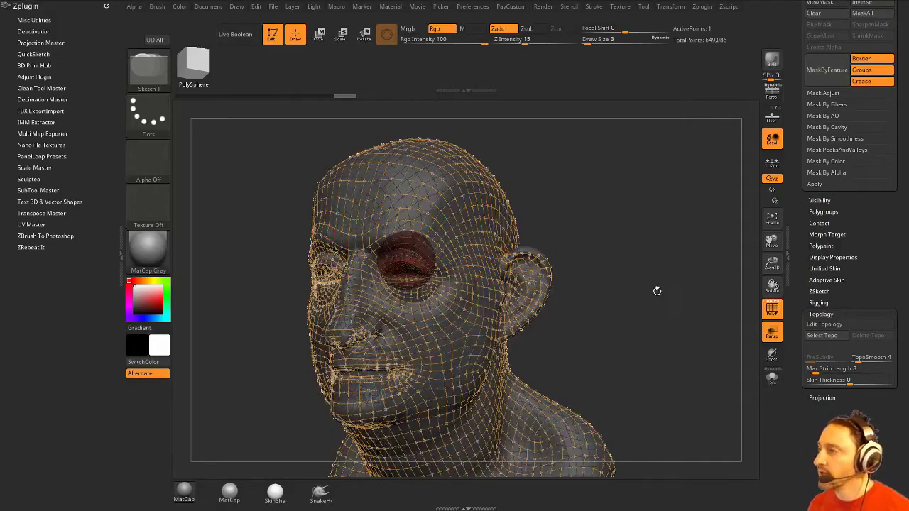
Step: Examine the topology wires over the head, apply the MatCap Pearl Cavity material and turn transparency off
key("ctrl")
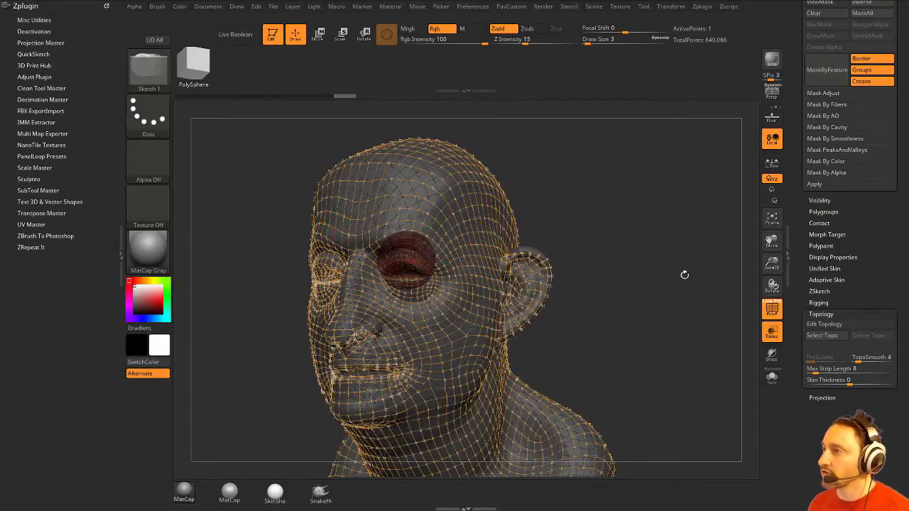
mouse_move(684, 277)
left_mouse_down()
mouse_move(599, 303)
mouse_move(688, 281)
left_mouse_up()
left_click_drag(626, 257, 608, 271, "alt")
left_click_drag(543, 227, 578, 229)
left_click_drag(509, 219, 547, 256, "alt")
left_click_drag(646, 261, 579, 272)
left_click(229, 492)
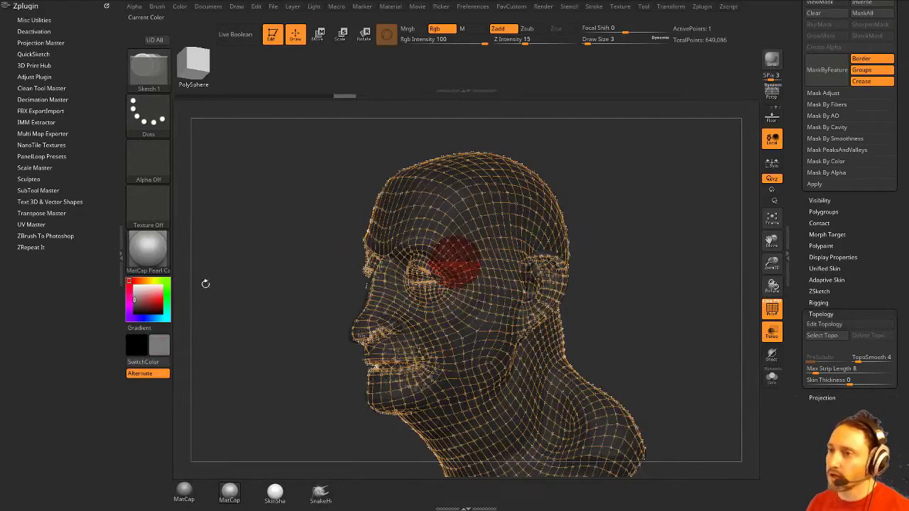
left_click(775, 331)
Step: Edit the ZSphere topology around the nostrils and nose tip, deleting and redrawing points
left_click_drag(278, 346, 333, 384)
left_click_drag(240, 399, 305, 305)
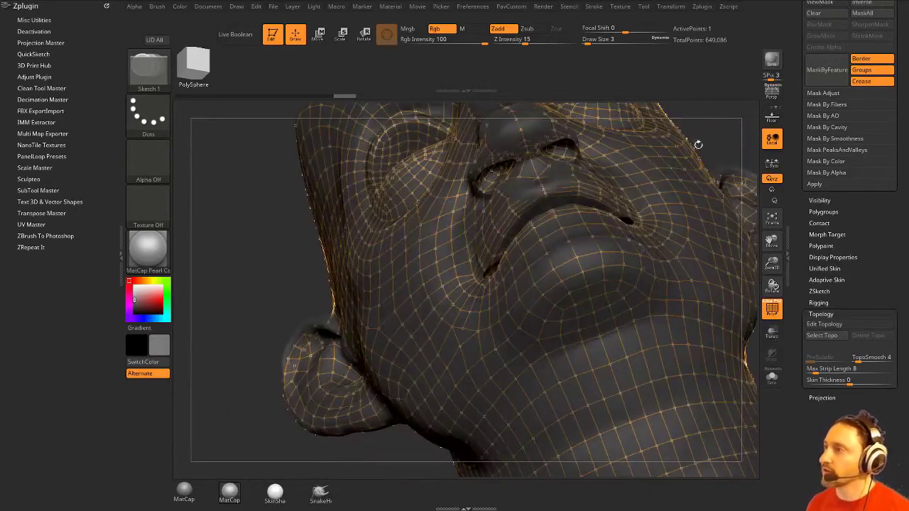
left_click_drag(699, 140, 482, 185)
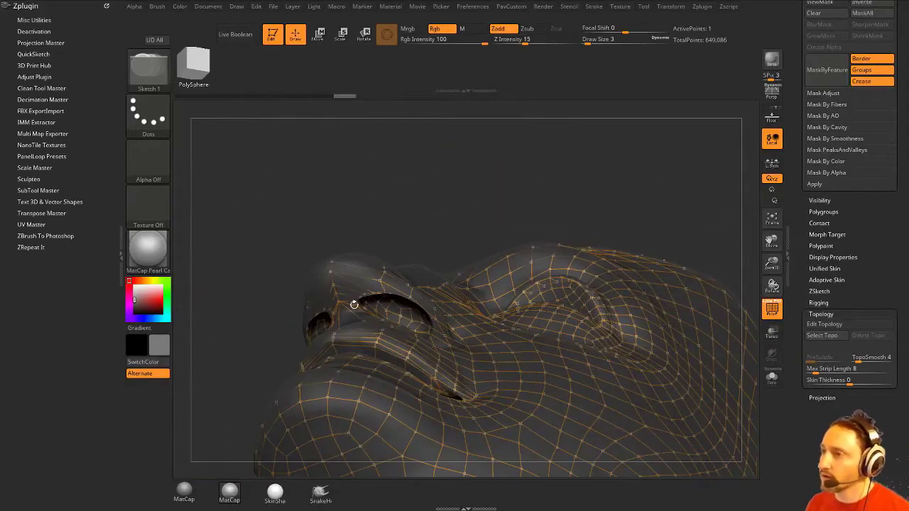
left_click(365, 267, "alt")
left_click_drag(431, 206, 400, 233)
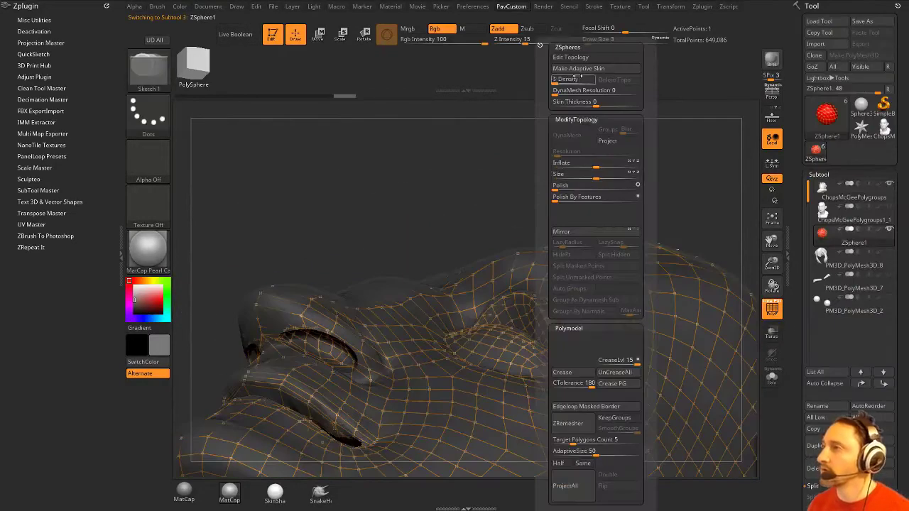
left_click(576, 57)
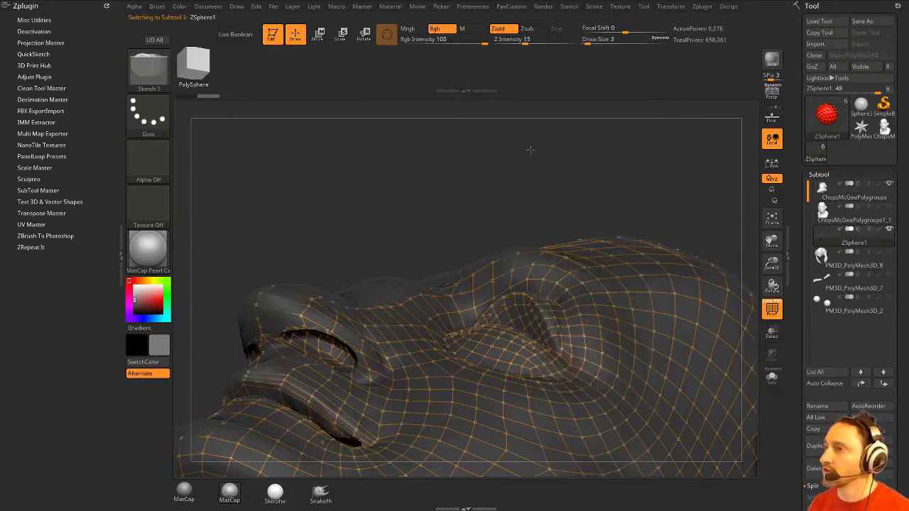
left_click_drag(523, 137, 481, 157)
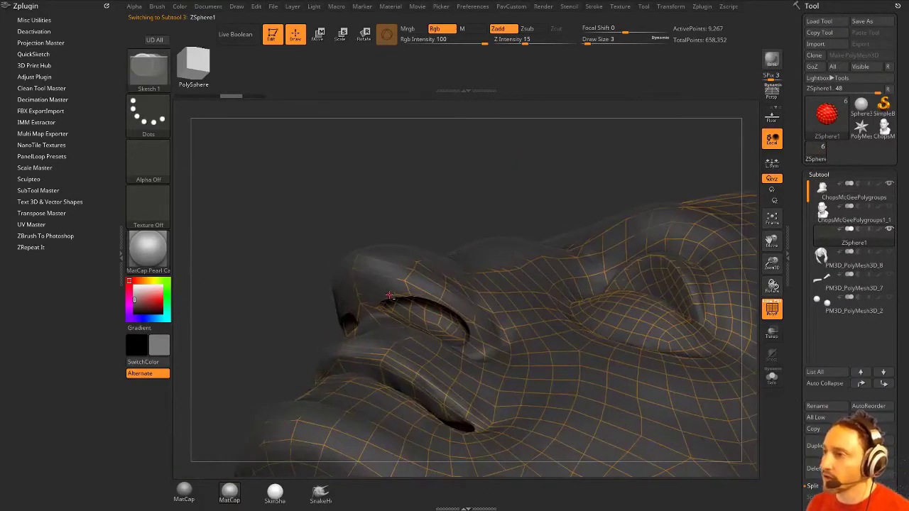
left_click_drag(443, 206, 404, 266)
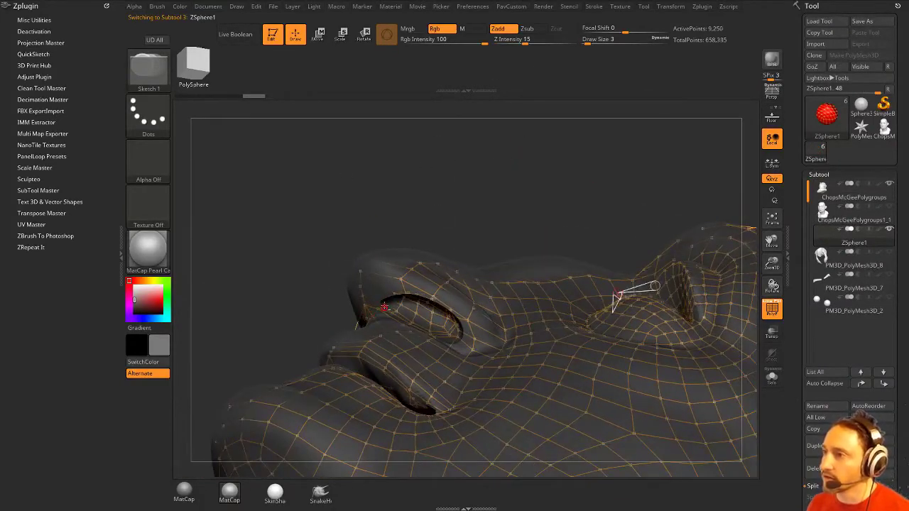
left_click_drag(444, 224, 412, 275)
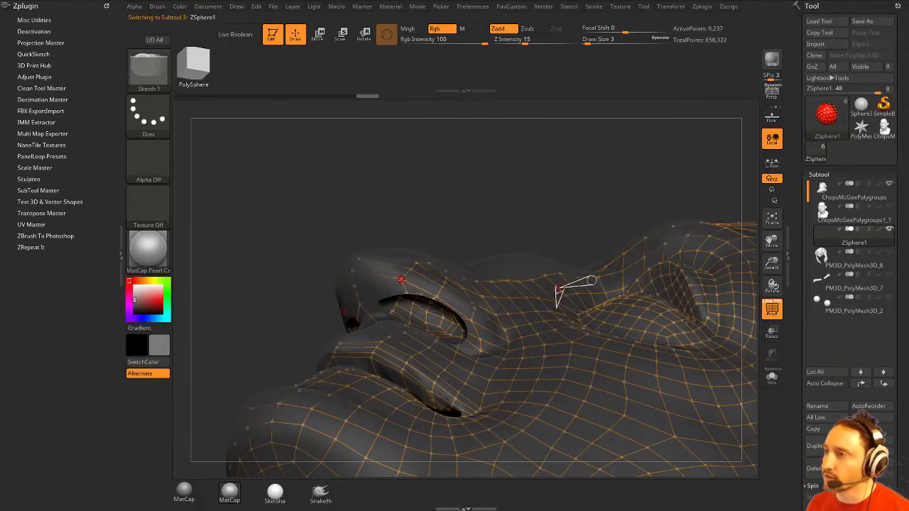
left_click_drag(412, 214, 421, 234)
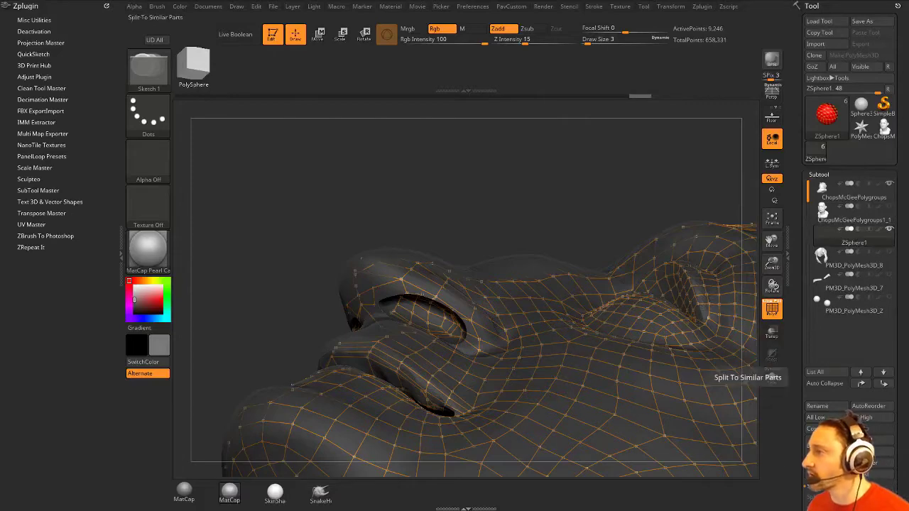
Step: Delete the ZSphere subtool, then select the retopologized bust and isolate it in solo mode
left_click(817, 474)
left_click(740, 487)
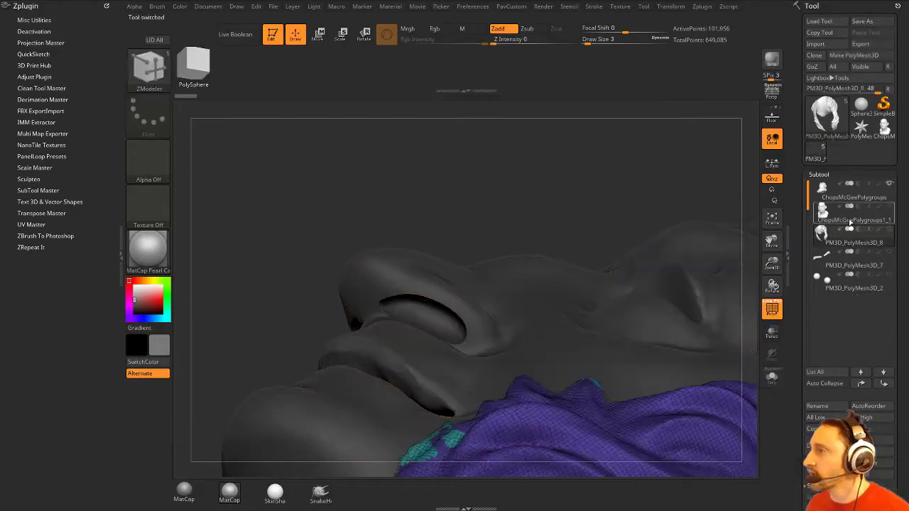
left_click(851, 215)
left_click_drag(561, 191, 792, 333, "alt")
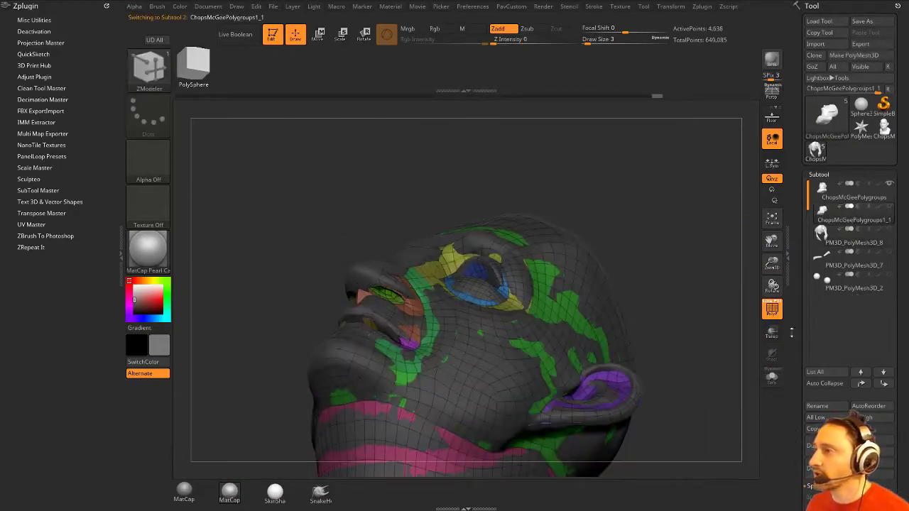
left_click(773, 378)
key("ctrl")
key("ctrl")
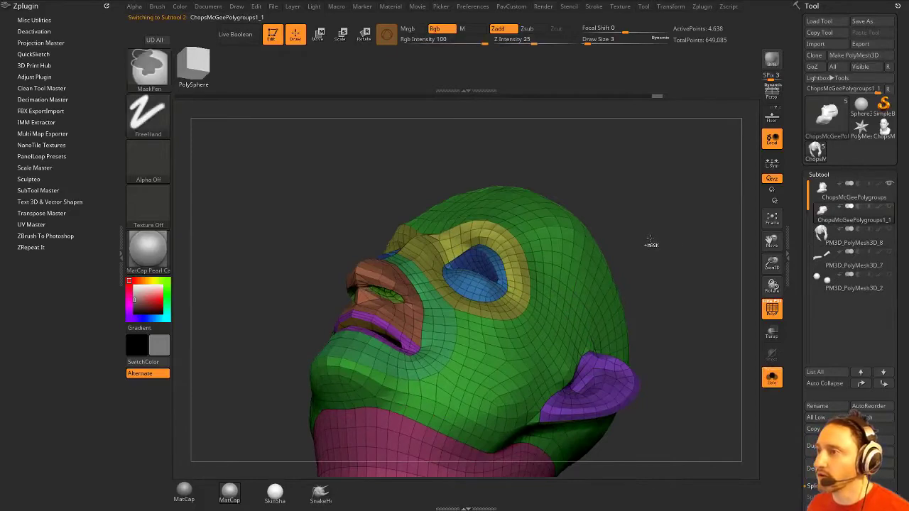
Step: Undo the retopologized bust's recent polygroup and remesh edits to restore its denser mesh, and reselect that subtool
key("ctrl+z")
key("ctrl+z")
key("ctrl+z")
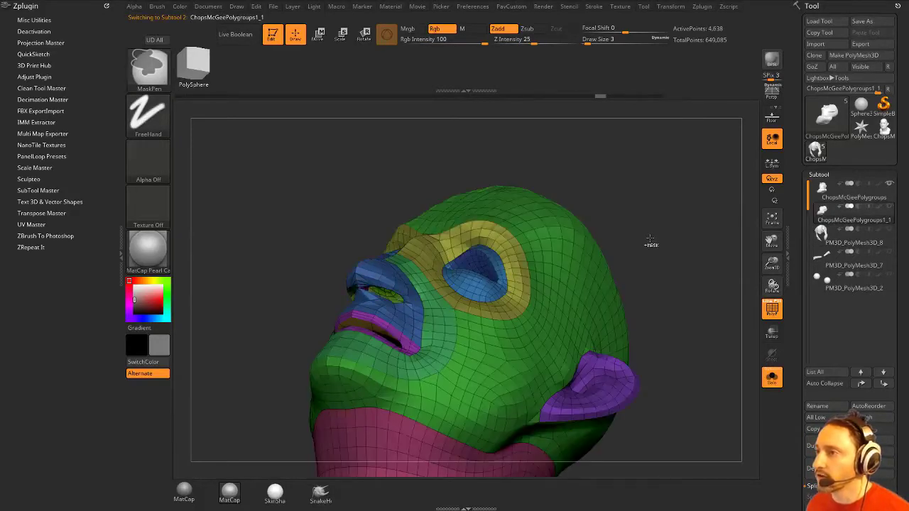
key("ctrl+z")
key("ctrl+z")
key("ctrl+z")
key("ctrl+z")
key("ctrl+z")
key("ctrl+z")
key("ctrl+z")
mouse_move(650, 239)
left_mouse_down()
mouse_move(642, 177)
mouse_move(670, 245)
left_mouse_up()
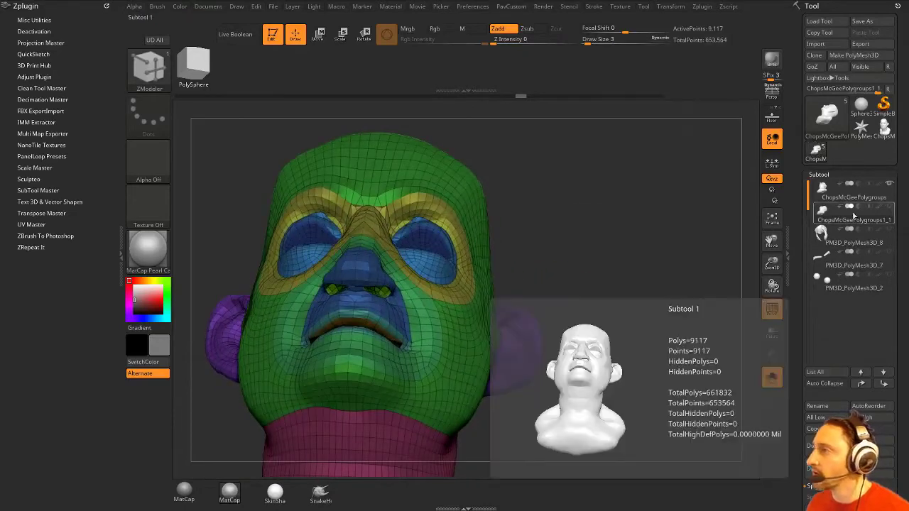
left_click(864, 221)
Step: Project the original bust's detail onto the retopologized mesh with ProjectAll and inspect the nose from below
key("space")
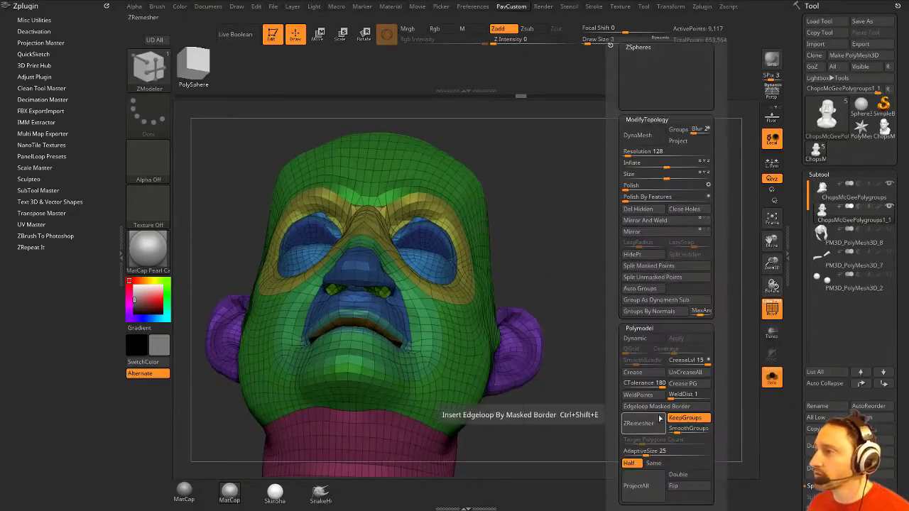
left_click(643, 486)
left_click_drag(657, 337, 609, 242)
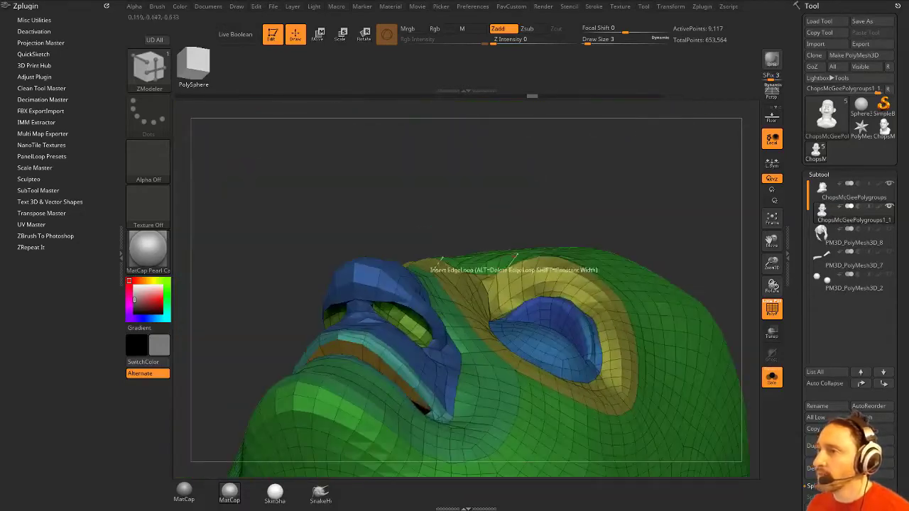
left_click_drag(444, 169, 444, 313)
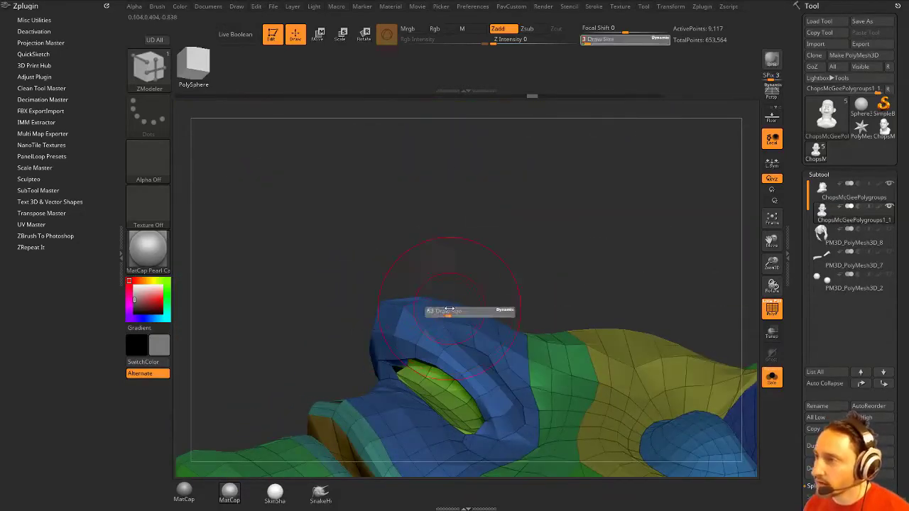
Step: Reshape the nose tip and nostril area of the retopologized bust with a resized Move brush
key("s")
key("b")
key("m")
key("v")
left_click_drag(479, 272, 458, 287)
key("s")
left_click_drag(427, 336, 415, 337)
left_click_drag(432, 257, 516, 232)
Step: Apply Mirror And Weld to make the retopologized bust symmetrical
key("grave")
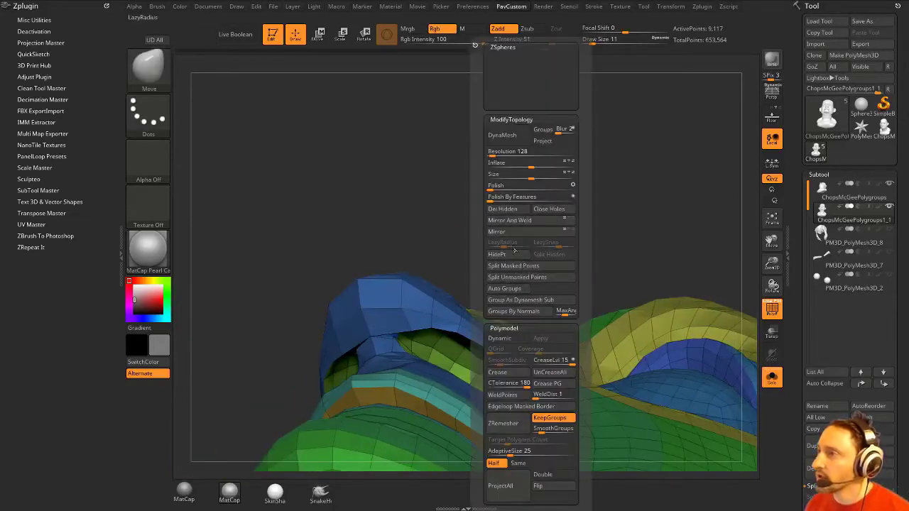
left_click(516, 221)
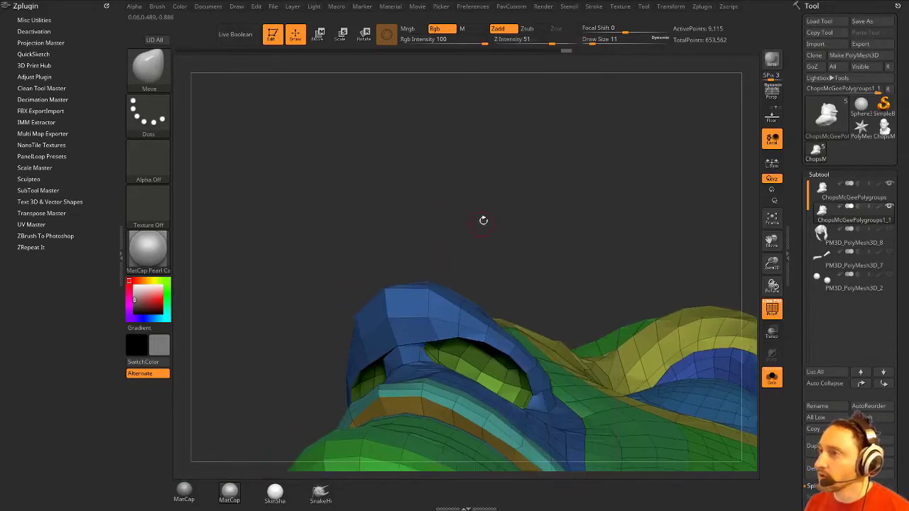
left_click_drag(502, 211, 452, 340)
left_click_drag(559, 262, 593, 57)
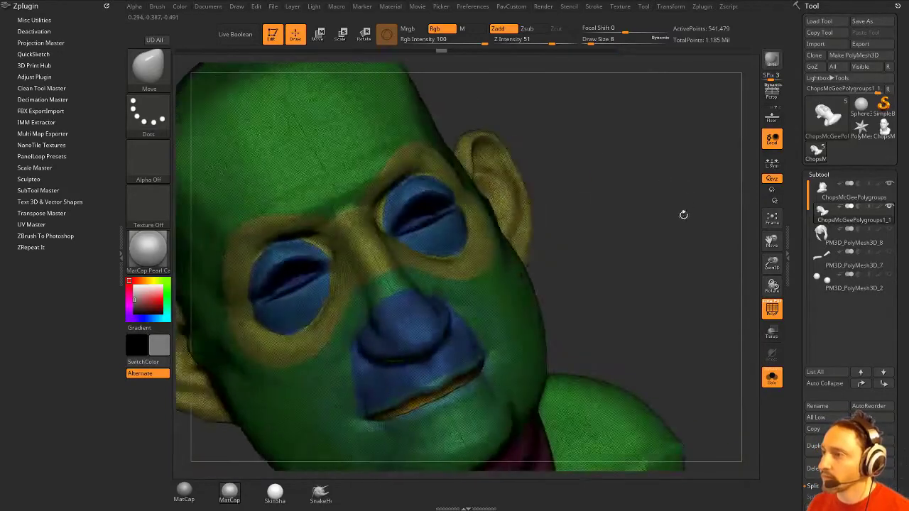
Step: Step back in the subdivided bust's undo history and rebuild it with DynaMesh at a resolution of 400
mouse_move(684, 213)
left_mouse_down()
mouse_move(640, 122)
mouse_move(634, 147)
mouse_move(610, 171)
mouse_move(619, 179)
left_mouse_up()
left_click(203, 52)
mouse_move(512, 107)
left_mouse_down()
mouse_move(558, 97)
mouse_move(682, 195)
left_mouse_up()
key("2")
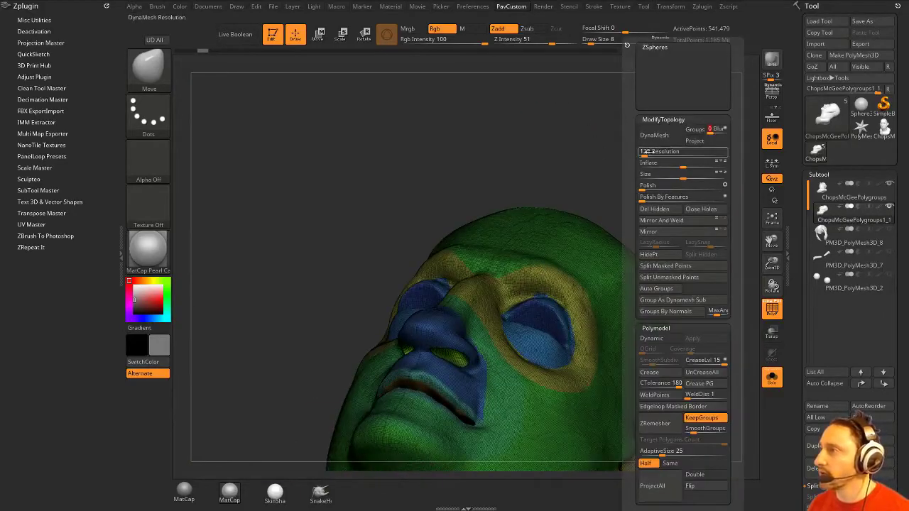
left_click(646, 152)
type("400")
key("Return")
left_click(655, 138)
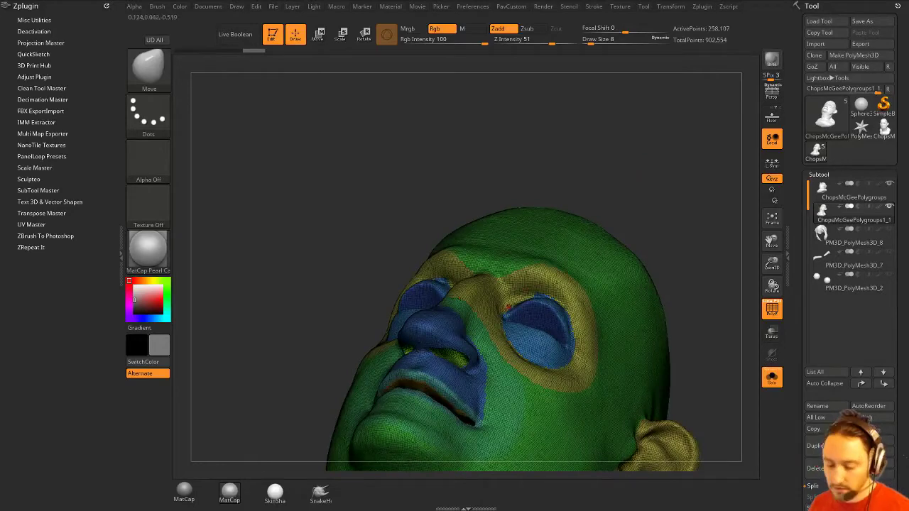
Step: Hide the wireframe lines on the bust while keeping the polygroup colours displayed
left_click_drag(648, 150, 688, 206)
left_click(772, 309)
mouse_move(294, 331)
left_mouse_down()
mouse_move(319, 306)
mouse_move(322, 288)
left_mouse_up()
left_click(772, 309)
left_click(767, 302)
Step: Refine the nostril openings from below with the Standard brush and smooth their rims
key("b")
key("s")
key("t")
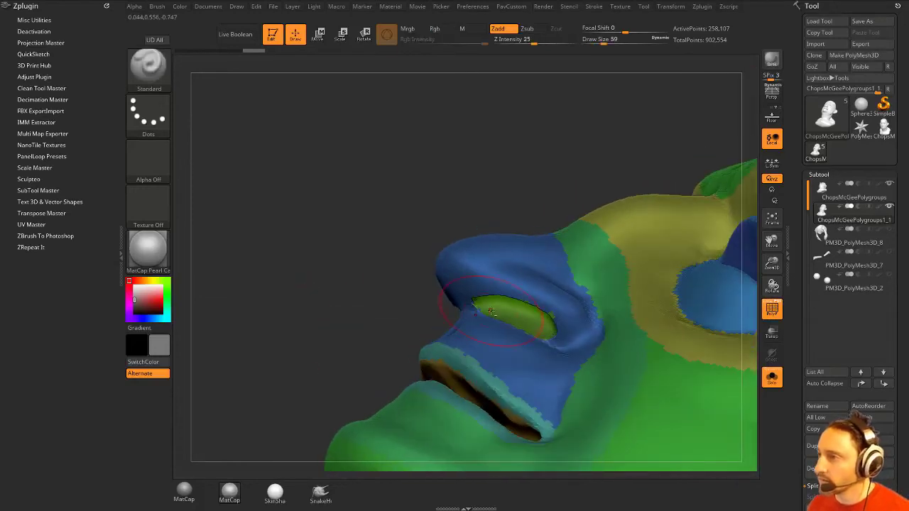
left_click_drag(398, 285, 402, 250)
left_click_drag(480, 217, 521, 214)
key("shift")
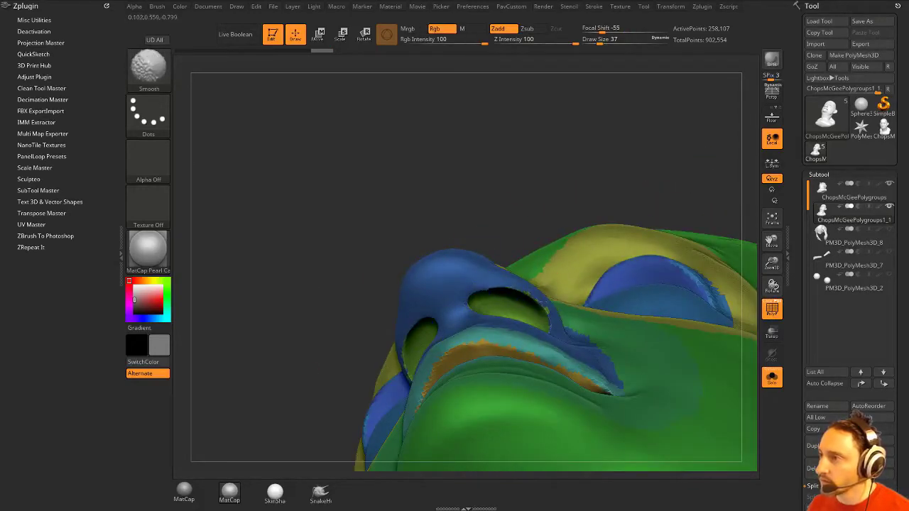
left_click_drag(547, 156, 568, 206)
left_click_drag(530, 316, 543, 328, "shift")
left_click_drag(586, 87, 511, 187)
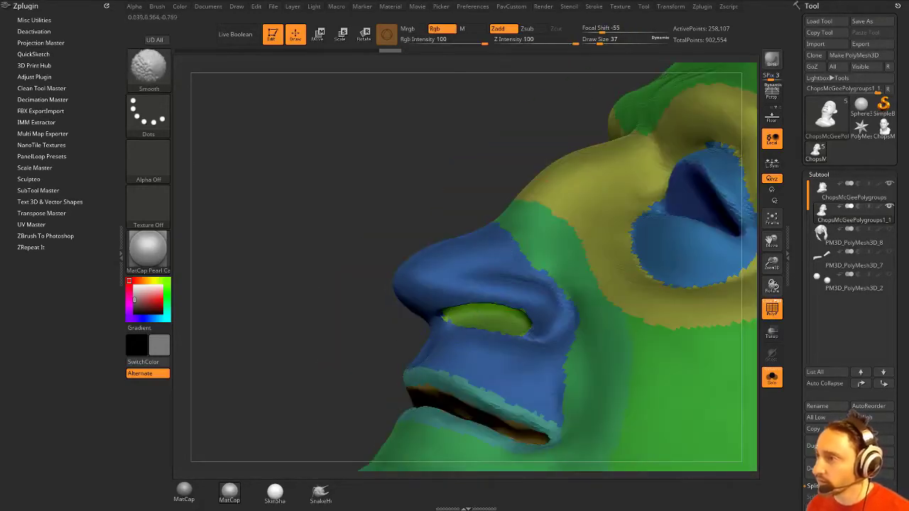
mouse_move(526, 316)
right_mouse_down()
mouse_move(264, 274)
mouse_move(413, 124)
right_mouse_up()
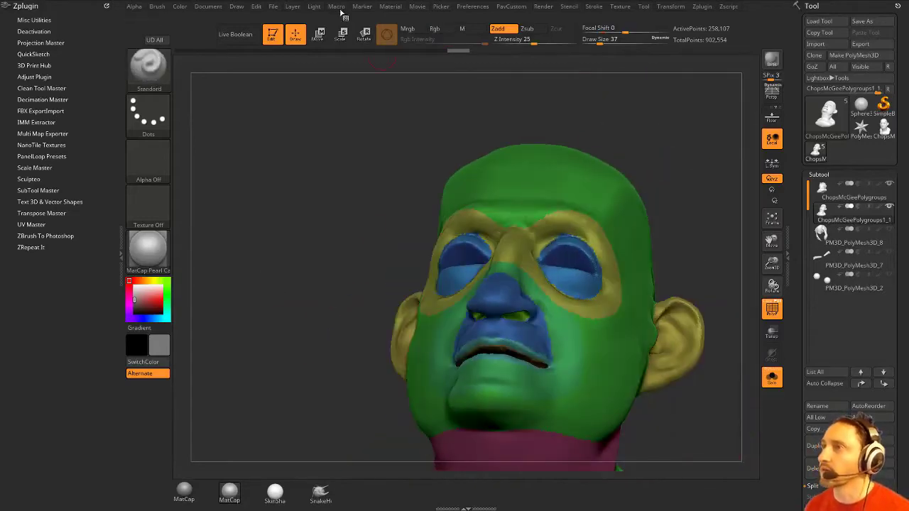
Step: Run the Polish PolyGroup Border macro to clean up the jagged polygroup borders across the bust
mouse_move(337, 9)
left_click(356, 54)
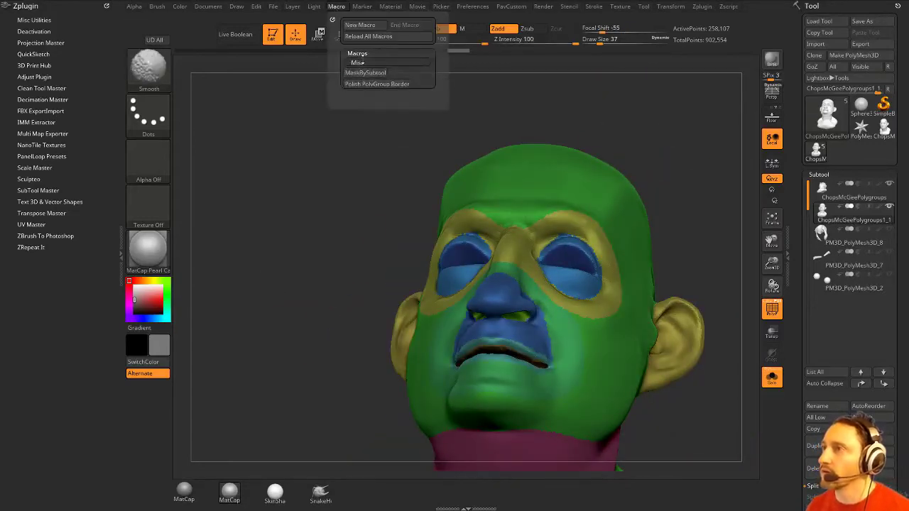
left_click(373, 84)
mouse_move(689, 192)
right_mouse_down()
mouse_move(716, 207)
mouse_move(684, 207)
mouse_move(684, 230)
mouse_move(676, 197)
right_mouse_up()
Step: Remesh the bust with ZRemesher using KeepGroups and Half, and project the original bust's detail back onto it
key("space")
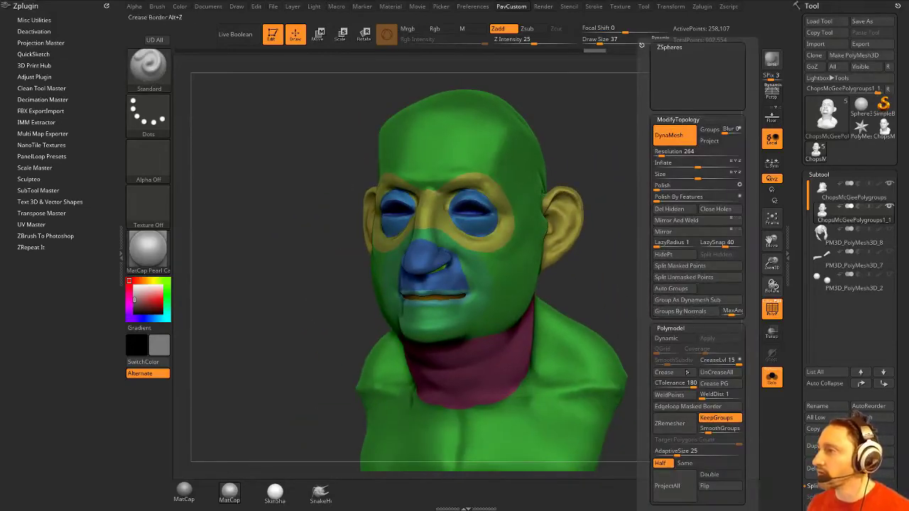
key("space")
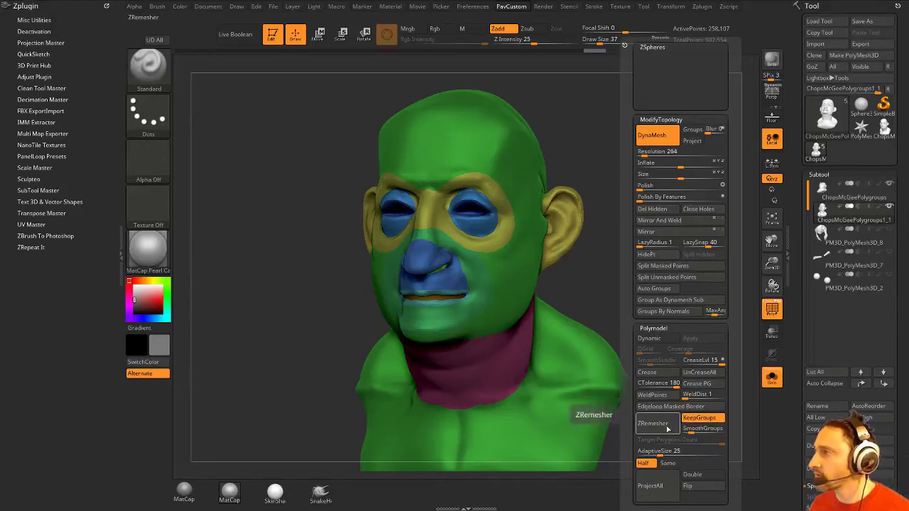
left_click(668, 427)
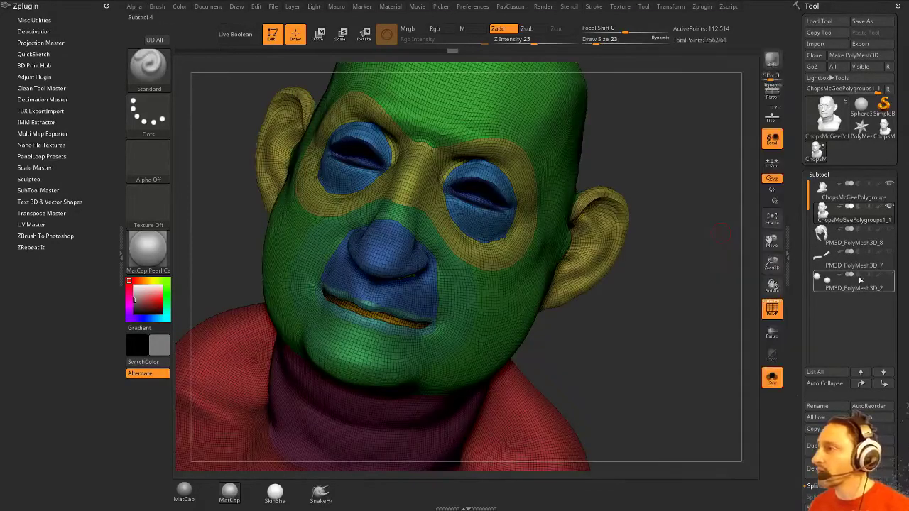
key("1")
left_click(692, 489)
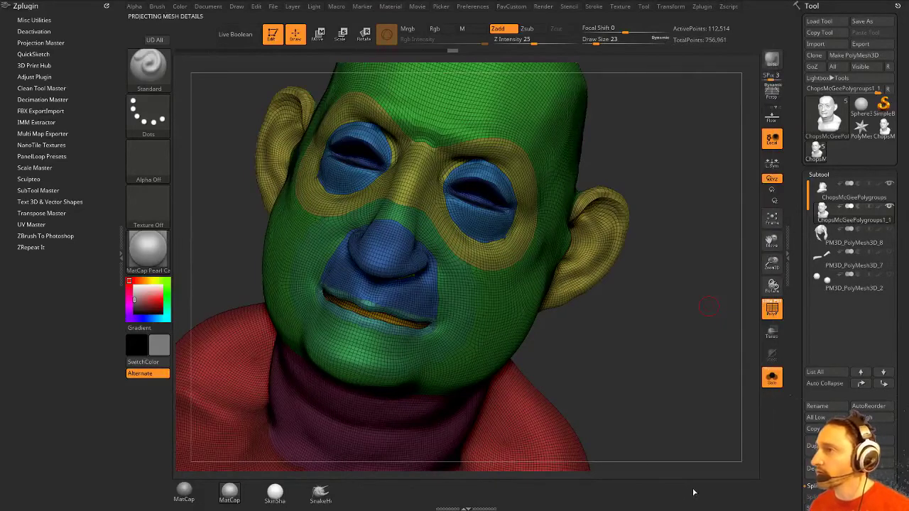
Step: Run ZRemesher on the projected bust again at half its polygon count, keeping the polygroups
key("space")
left_click(700, 423)
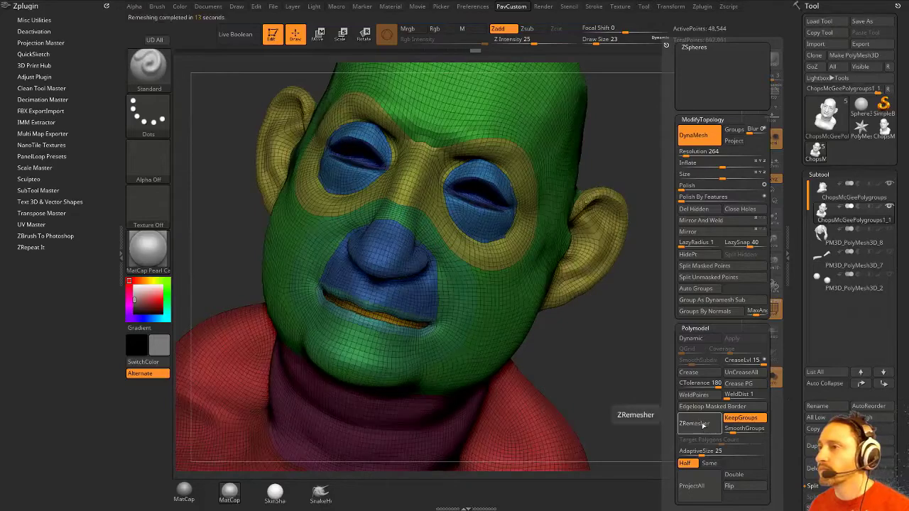
mouse_move(702, 425)
left_mouse_down()
mouse_move(635, 341)
mouse_move(689, 331)
mouse_move(654, 376)
mouse_move(693, 330)
left_mouse_up()
Step: Isolate the eyelid polygroup, assign it a new polygroup and show the whole bust again
mouse_move(630, 199)
left_mouse_down()
mouse_move(674, 241)
mouse_move(650, 243)
left_mouse_up()
key("b")
key("z")
key("m")
left_click(325, 294, "ctrl+shift")
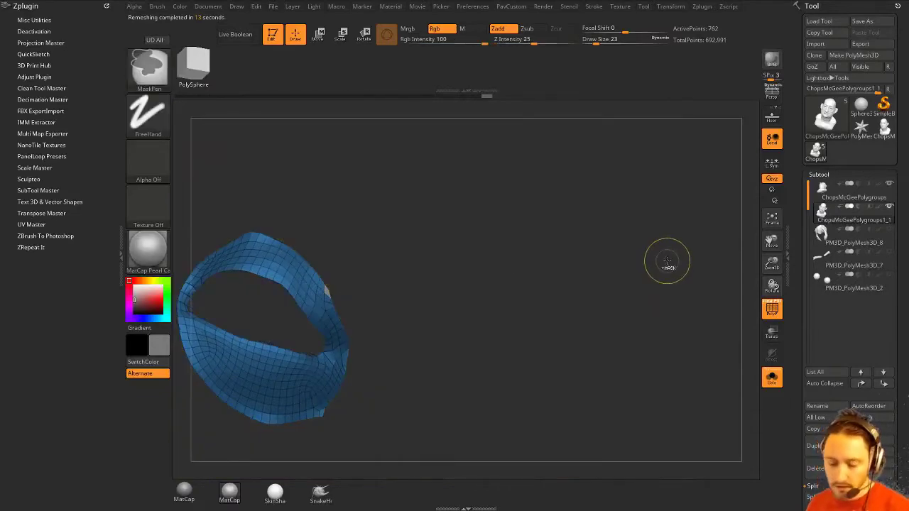
left_click(699, 261, "ctrl+shift")
left_click_drag(700, 258, 664, 283)
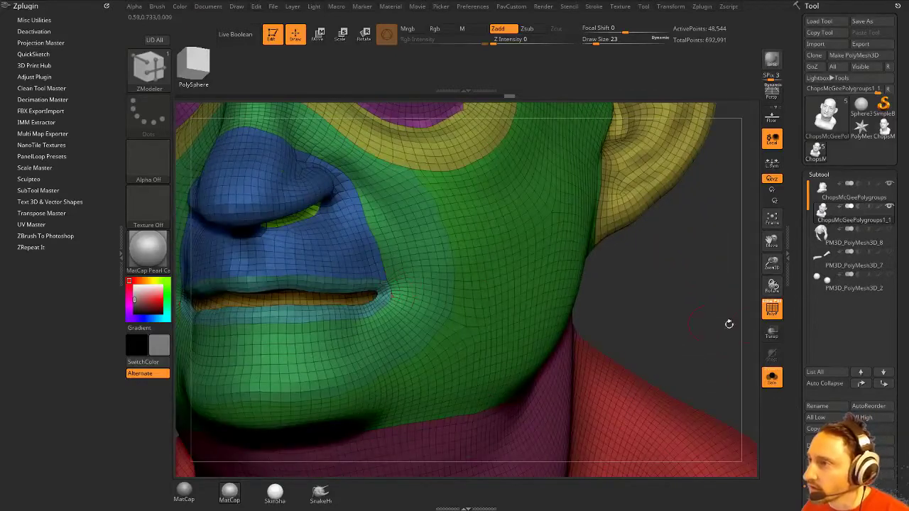
Step: Halve the regrouped bust's polygon count again with ZRemesher and KeepGroups
key("2")
left_click_drag(807, 325, 801, 188)
scroll(834, 223, "down", 3)
left_click_drag(803, 298, 805, 234)
mouse_move(721, 327)
left_mouse_down("alt")
mouse_move(686, 230)
mouse_move(686, 246)
left_mouse_up("alt")
key("shift")
key("3")
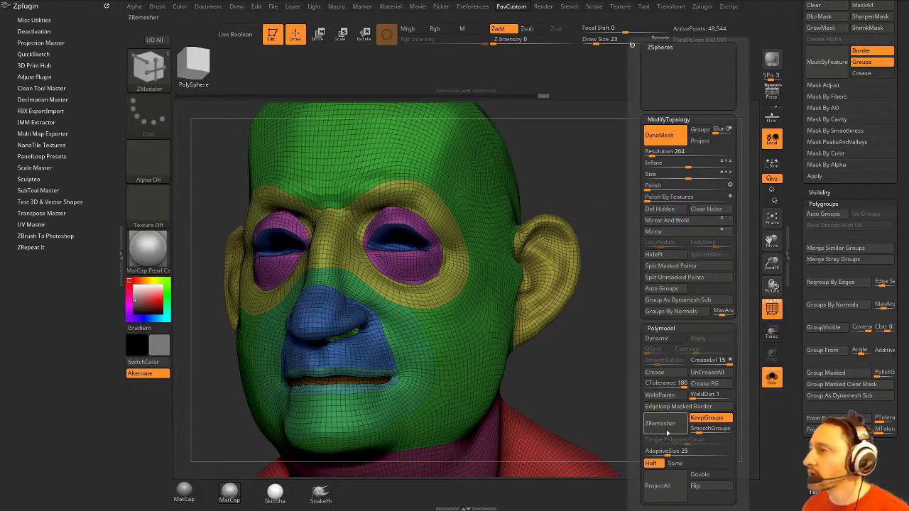
left_click_drag(667, 321, 692, 309, "alt")
key("3")
left_click(667, 424)
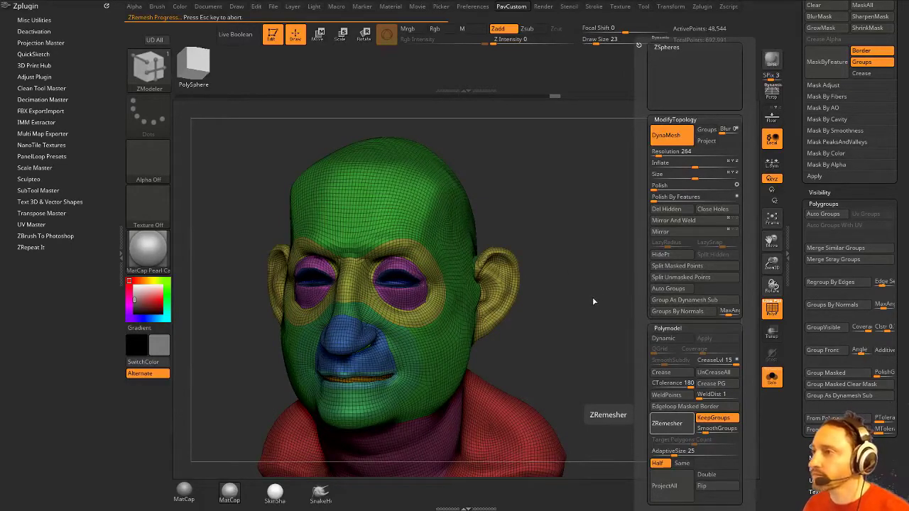
left_click_drag(593, 298, 685, 293)
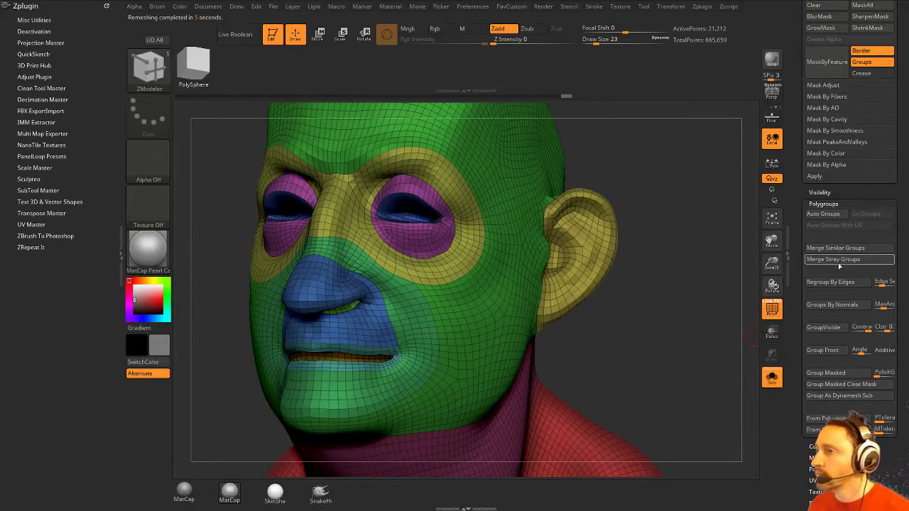
Step: Project the original detail with ProjectAll and remesh the bust once more to half its polygons
left_click_drag(666, 339, 672, 297, "alt")
key("space")
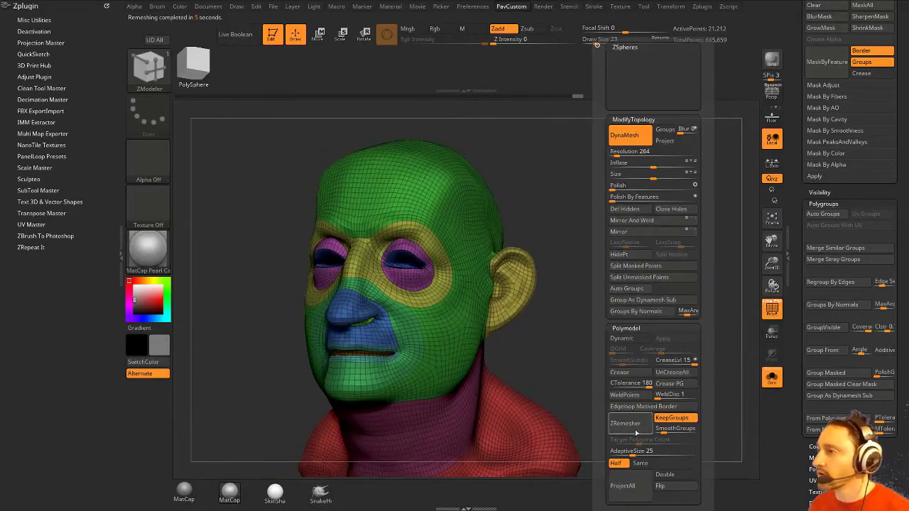
left_click(628, 485)
key("space")
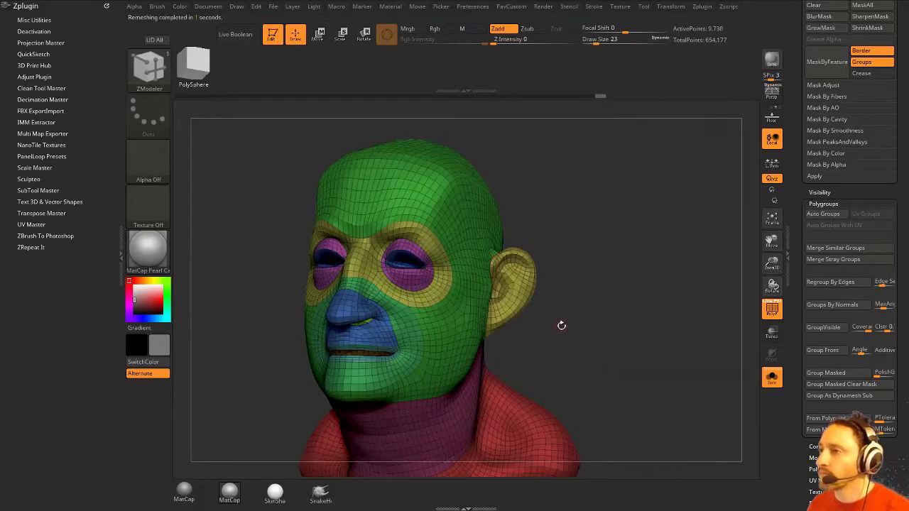
Step: Project the original bust's detail onto the lowest-resolution remesh with ProjectAll
left_click_drag(580, 322, 610, 324)
key("space")
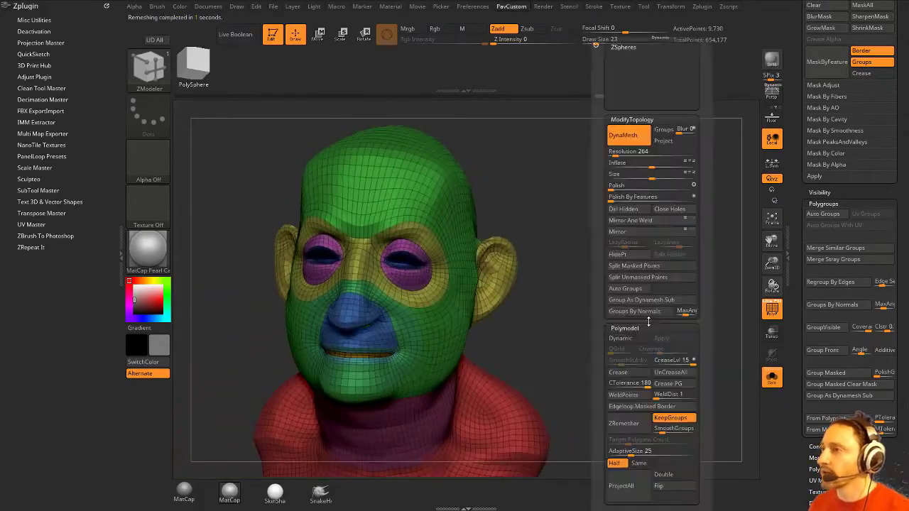
left_click(625, 484)
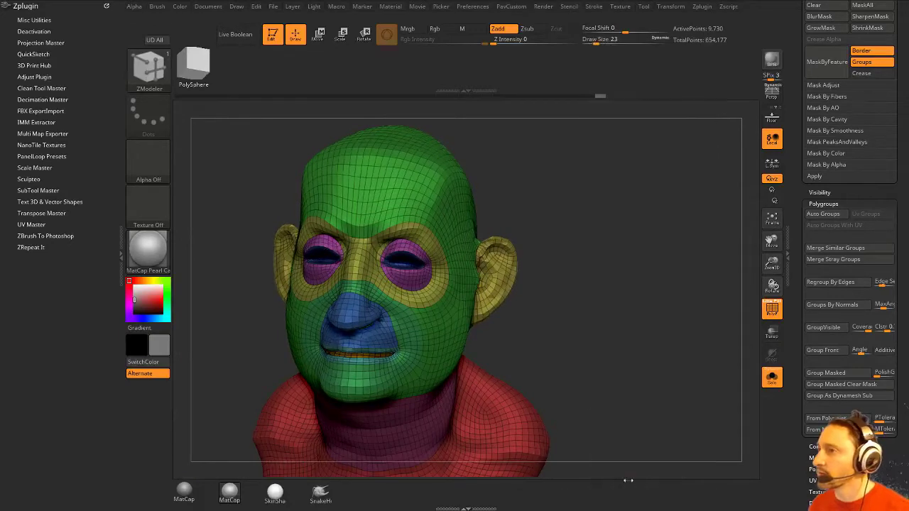
left_click_drag(643, 390, 637, 367)
Step: Show the original and remeshed busts together, assign MatCap Gray and turn off the polyframe display
left_click_drag(797, 280, 796, 365)
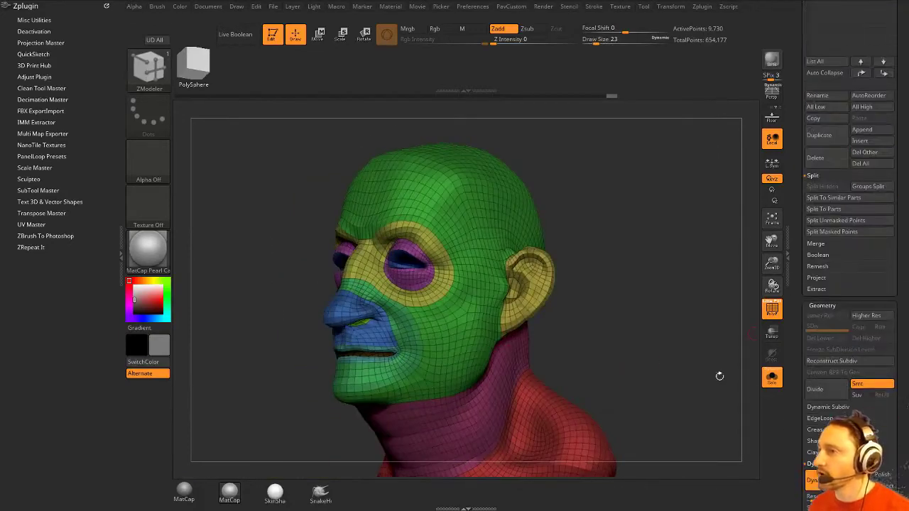
left_click_drag(697, 373, 703, 306, "alt")
left_click_drag(799, 274, 797, 338)
left_click_drag(711, 329, 682, 314, "alt")
left_click(772, 380)
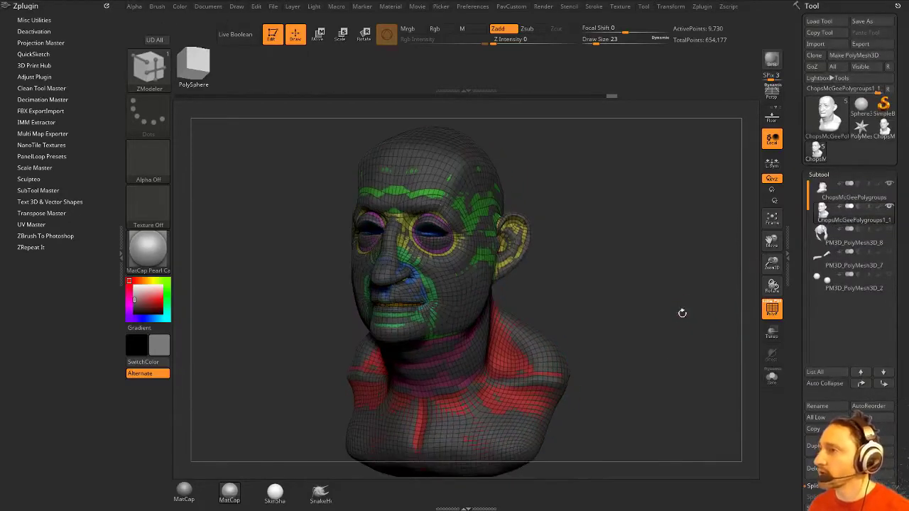
left_click(183, 492)
left_click(773, 313)
left_click_drag(725, 314, 674, 277)
Step: Subdivide the remeshed bust to level 3, projecting the original's detail between divisions
key("2")
left_click(653, 476)
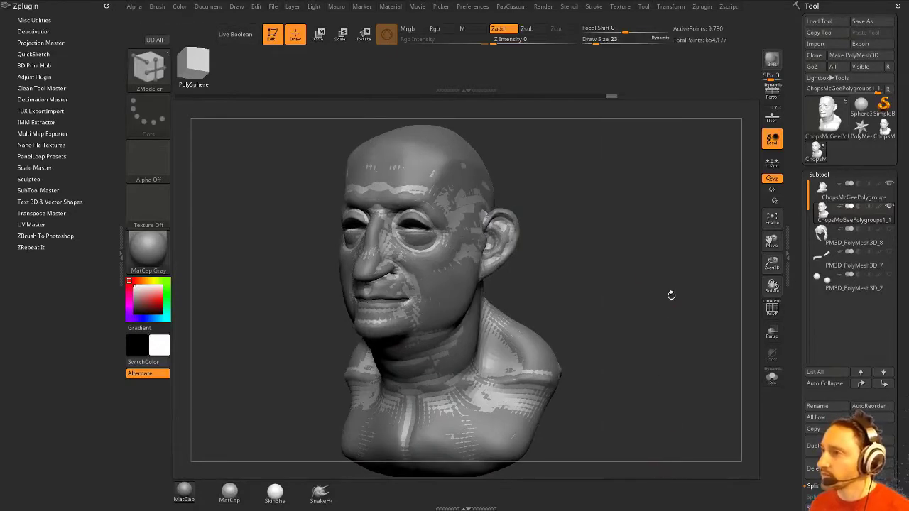
key("ctrl+d")
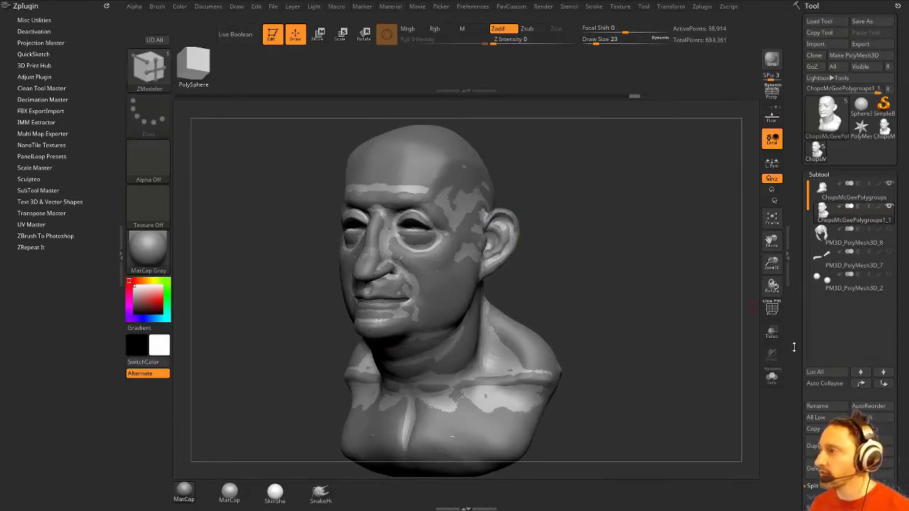
scroll(845, 214, "down", 10)
key("space")
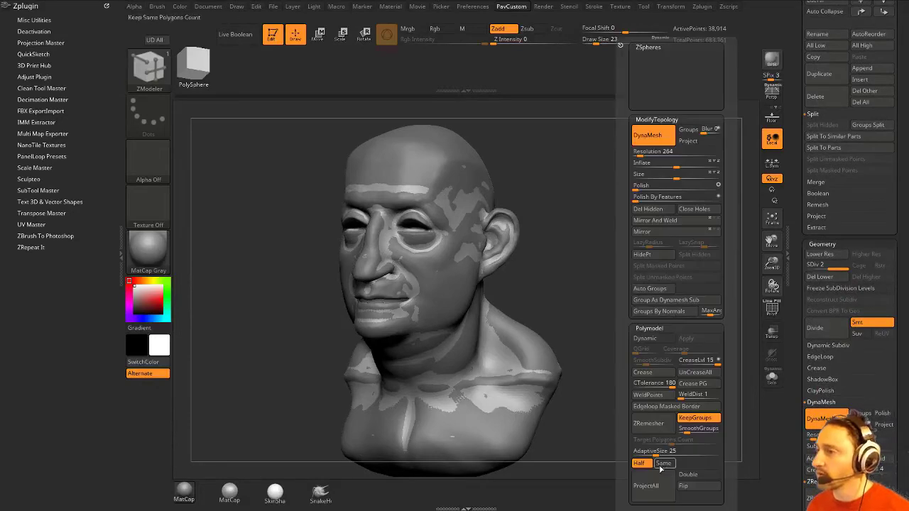
key("ctrl+d")
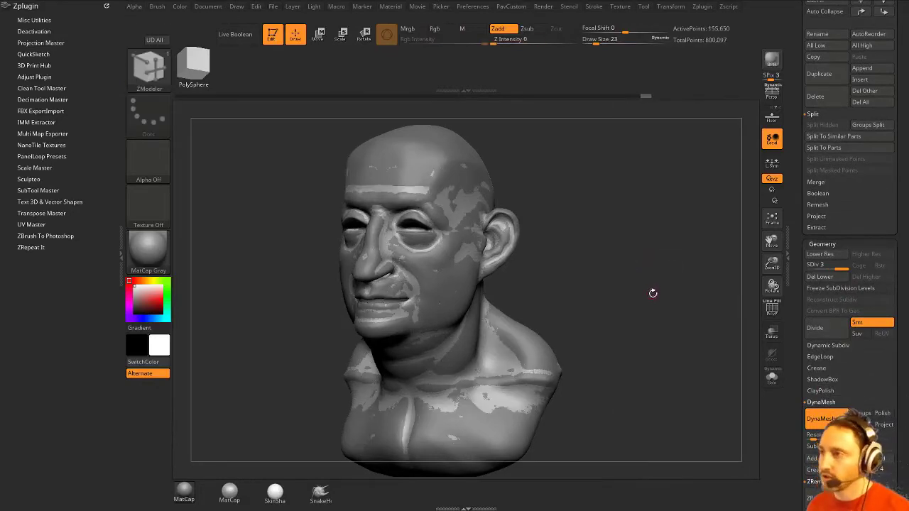
key("space")
Step: Solo the remeshed bust, project the detail at level 3, subdivide it to level 4 and project again
left_click(772, 378)
left_click_drag(799, 290, 764, 410)
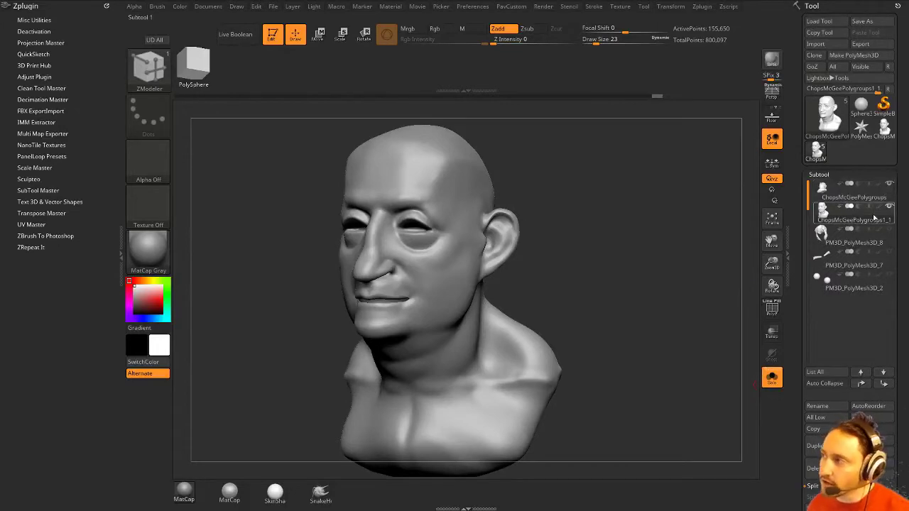
left_click_drag(592, 248, 653, 273)
key("space")
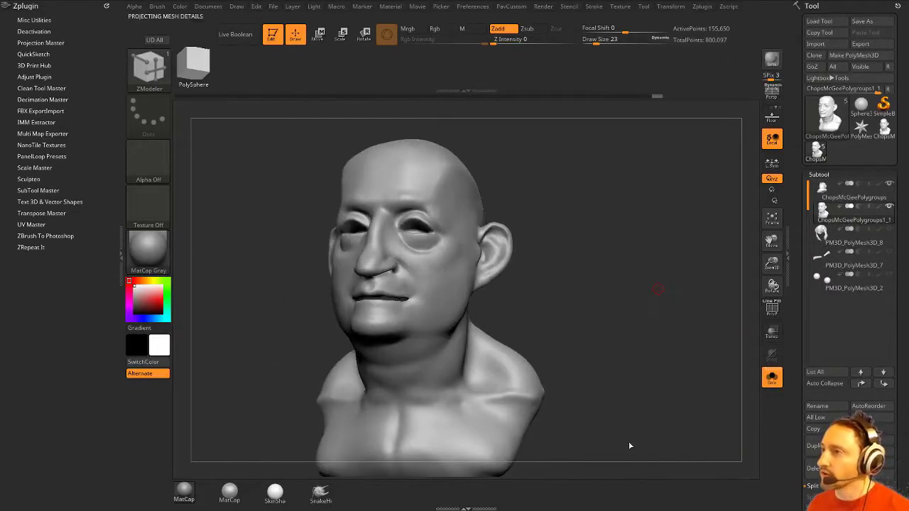
left_click_drag(645, 349, 696, 257)
key("space")
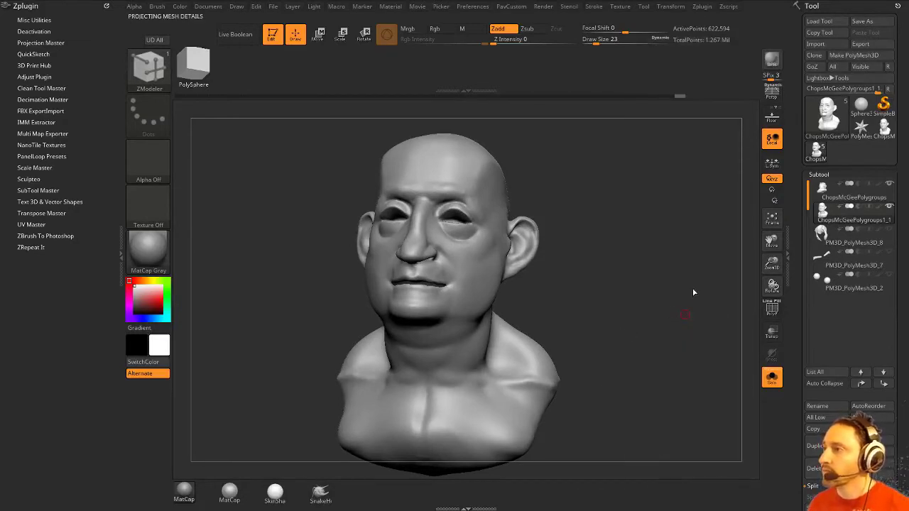
mouse_move(691, 292)
left_mouse_down("alt")
mouse_move(698, 337)
mouse_move(686, 277)
left_mouse_up("alt")
left_click_drag(686, 277, 668, 284)
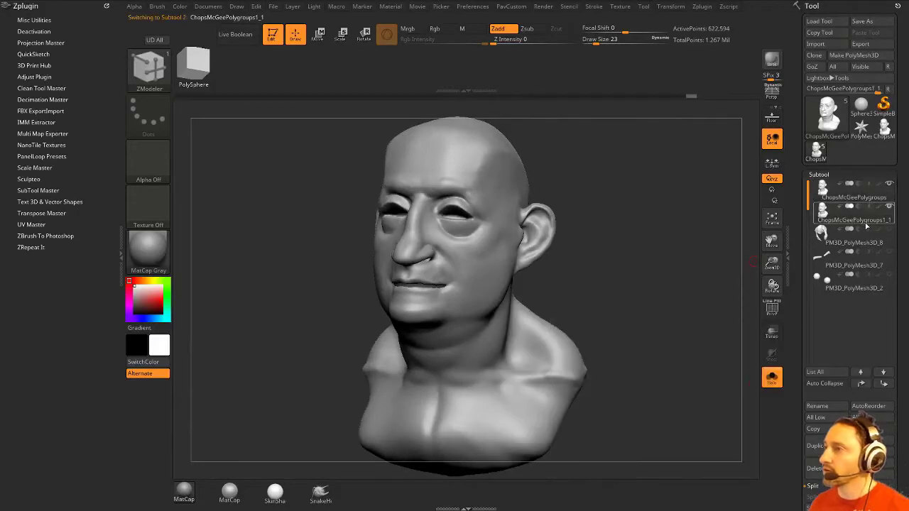
Step: Delete the original ChopsMcGeePolygroups subtool
left_click(860, 196)
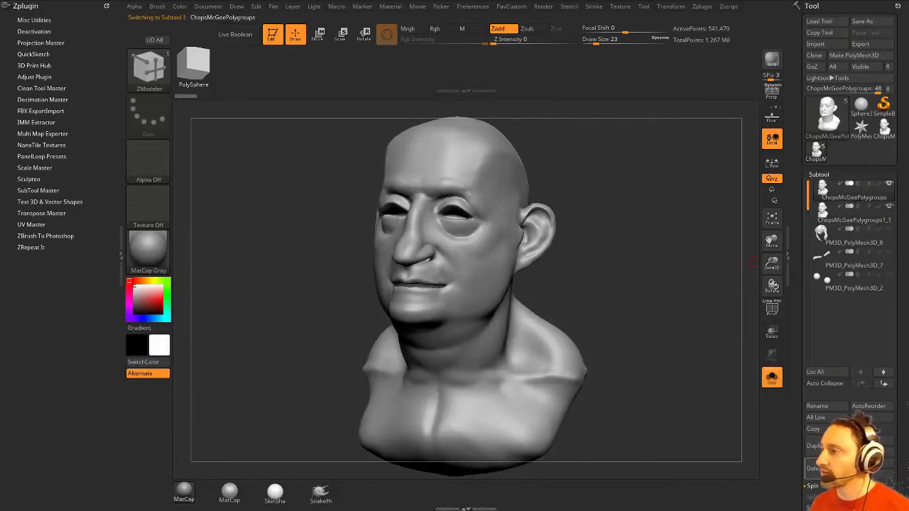
left_click(821, 468)
left_click_drag(674, 306, 656, 316, "alt")
Step: Lower the remaining bust to subdivision level 2 and bring its nose into close view
left_click_drag(800, 373, 799, 13)
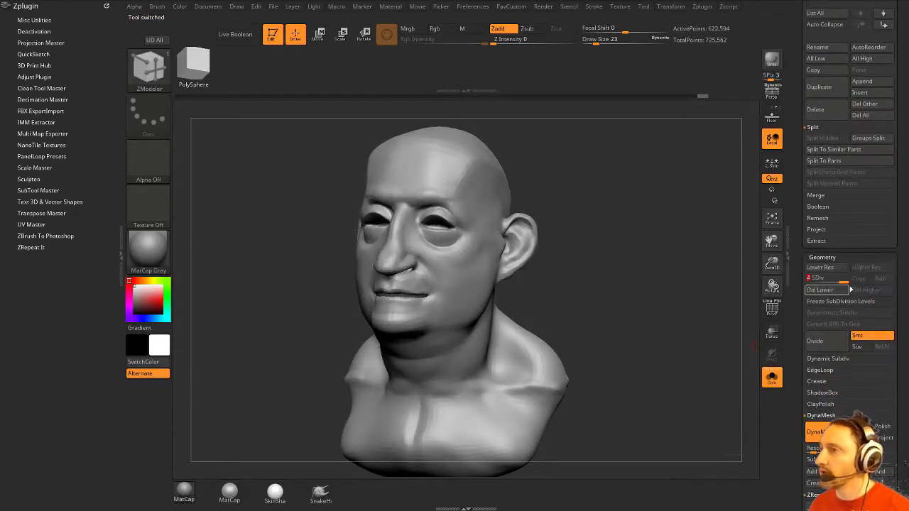
left_click(773, 380)
mouse_move(668, 351)
left_mouse_down()
mouse_move(713, 349)
mouse_move(675, 352)
left_mouse_up()
left_click(822, 281)
left_click_drag(622, 236, 696, 281, "alt")
Step: Choose the Standard brush and smooth the jagged nostril edges at subdivision levels 2 and 3
key("b")
key("s")
key("t")
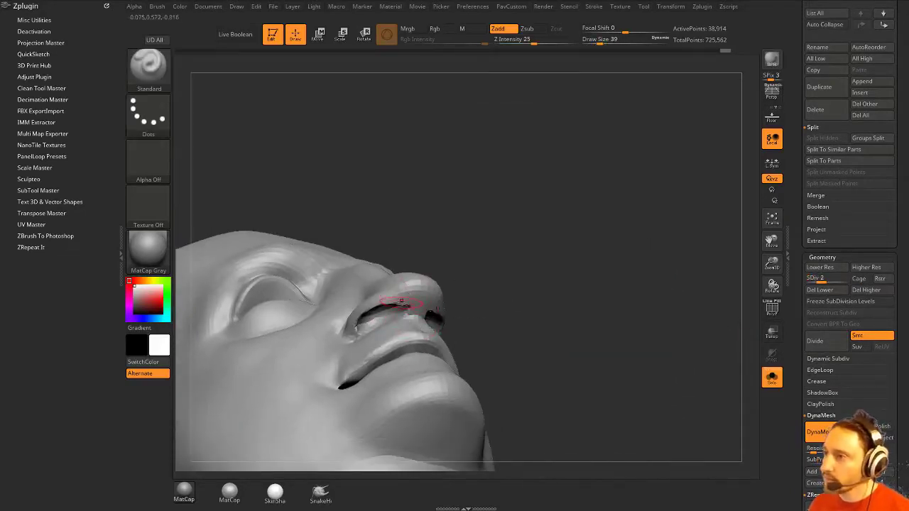
left_click(473, 6)
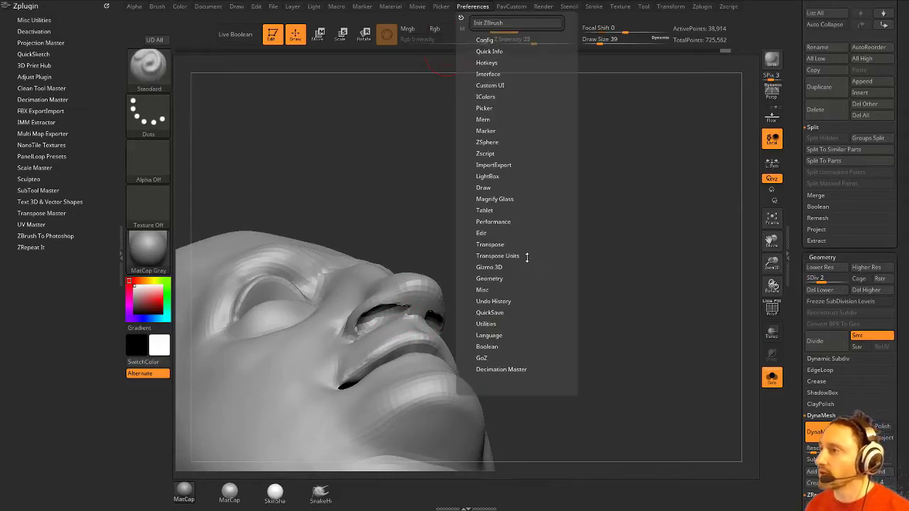
left_click(483, 233)
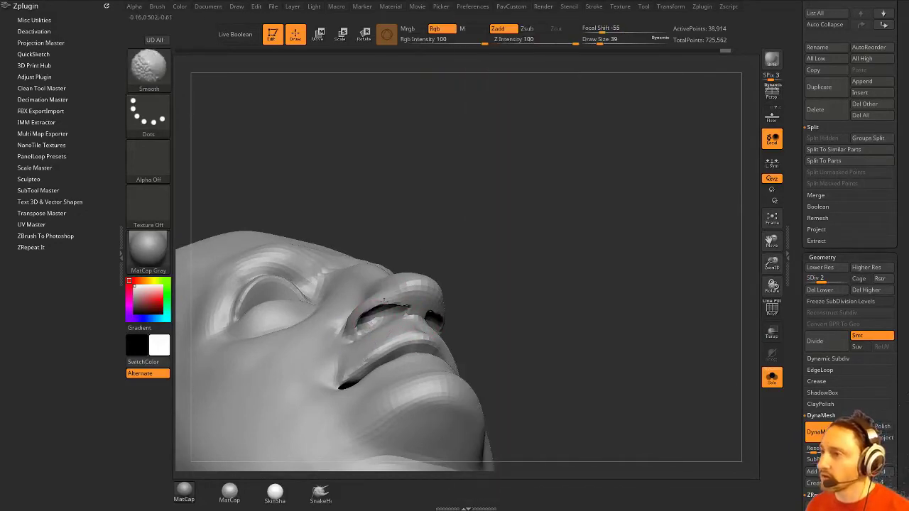
left_click_drag(571, 274, 401, 285)
left_click_drag(572, 234, 600, 176)
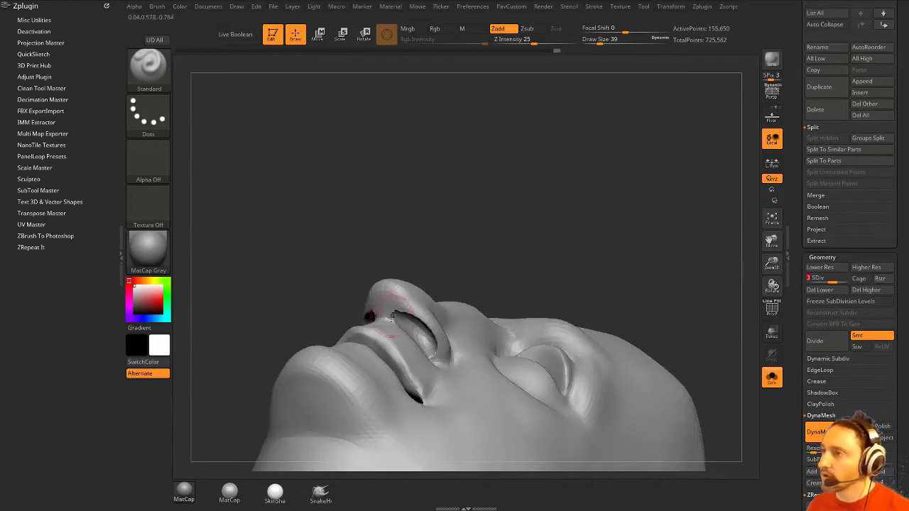
left_click_drag(499, 230, 438, 346)
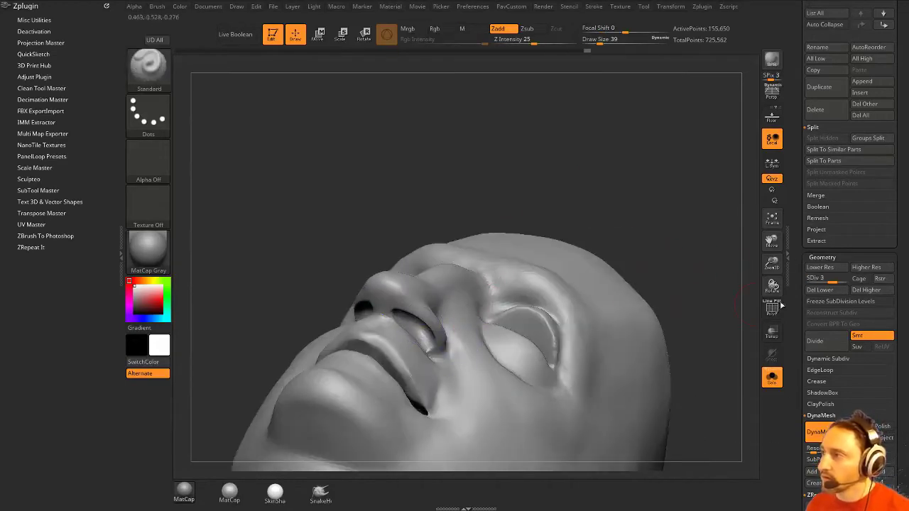
Step: Raise the bust to subdivision level 4 and smooth the inside rims of the nostrils
left_click_drag(835, 278, 846, 277)
left_click_drag(633, 219, 406, 323)
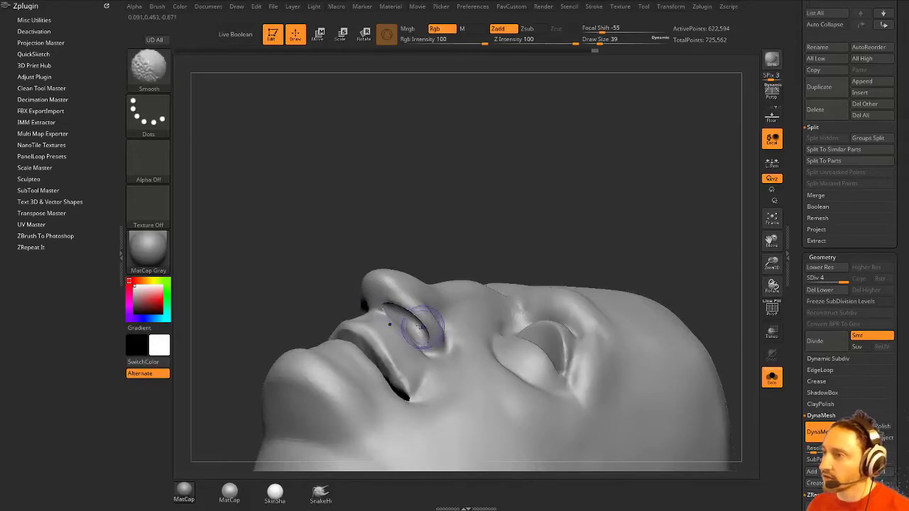
mouse_move(469, 232)
left_mouse_down()
mouse_move(598, 247)
mouse_move(402, 330)
left_mouse_up()
mouse_move(530, 284)
left_mouse_down()
mouse_move(625, 267)
mouse_move(660, 284)
left_mouse_up()
left_click_drag(426, 324, 410, 324, "shift")
Step: Refine the nostril area with the Inflat brush at draw size 56 and smooth the corner of the mouth
key("b")
key("i")
key("n")
left_click_drag(621, 263, 605, 238)
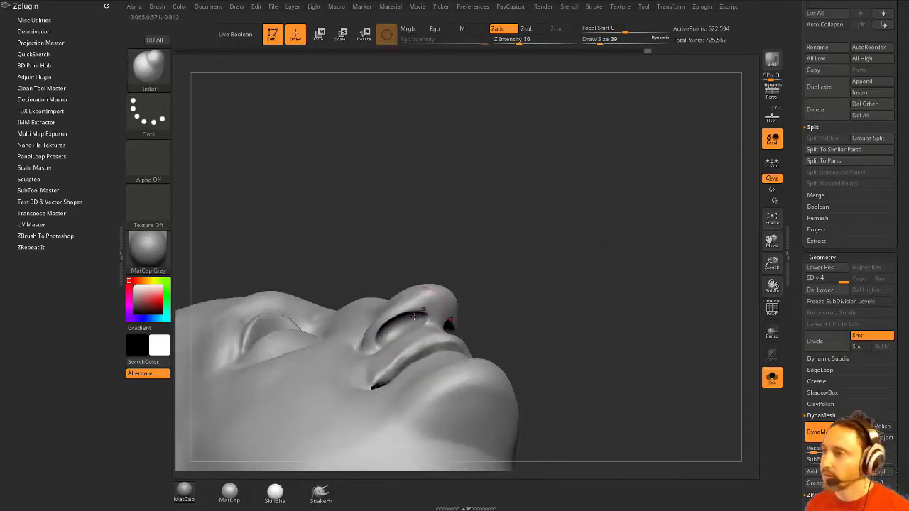
key("s")
left_click_drag(429, 327, 465, 318)
mouse_move(535, 201)
left_mouse_down()
mouse_move(613, 258)
mouse_move(561, 267)
left_mouse_up()
left_click_drag(380, 385, 383, 391, "shift")
mouse_move(554, 280)
left_mouse_down()
mouse_move(572, 265)
mouse_move(604, 267)
left_mouse_up()
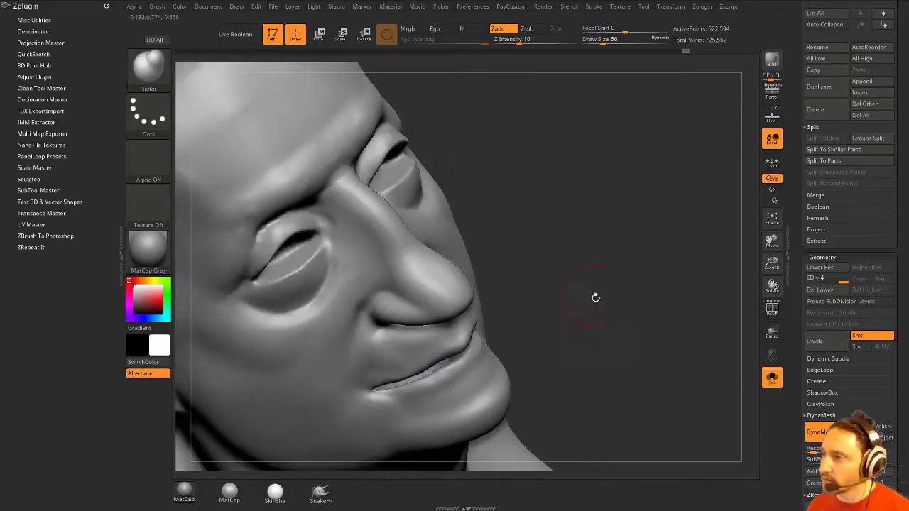
Step: Show the bust's polyframe and lower the mesh to subdivision level 1
mouse_move(599, 303)
left_mouse_down()
mouse_move(584, 313)
mouse_move(689, 226)
mouse_move(684, 280)
mouse_move(730, 289)
left_mouse_up()
left_click(772, 309)
left_click_drag(702, 317, 660, 305)
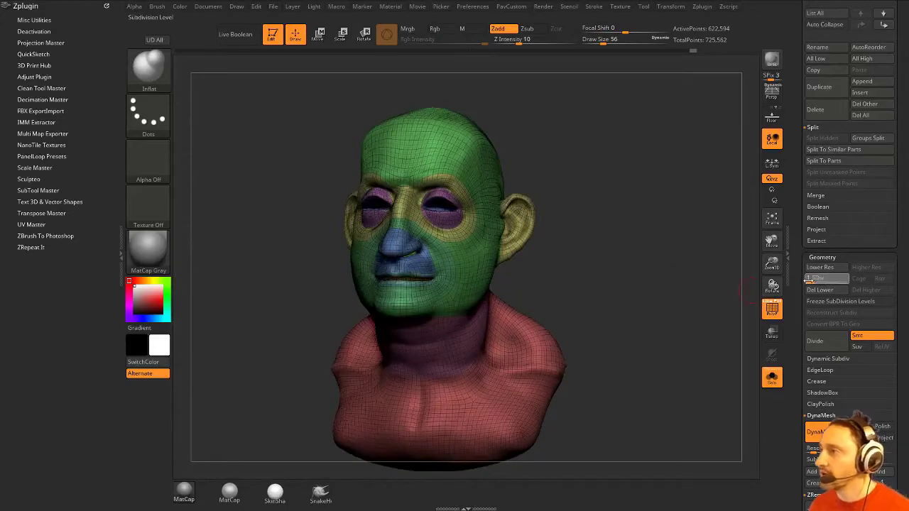
left_click(810, 281)
mouse_move(735, 297)
left_mouse_down()
mouse_move(649, 297)
mouse_move(702, 297)
left_mouse_up()
Step: Switch to the Standard brush with a draw size of 62
key("b")
key("s")
key("t")
key("s")
left_click(681, 306)
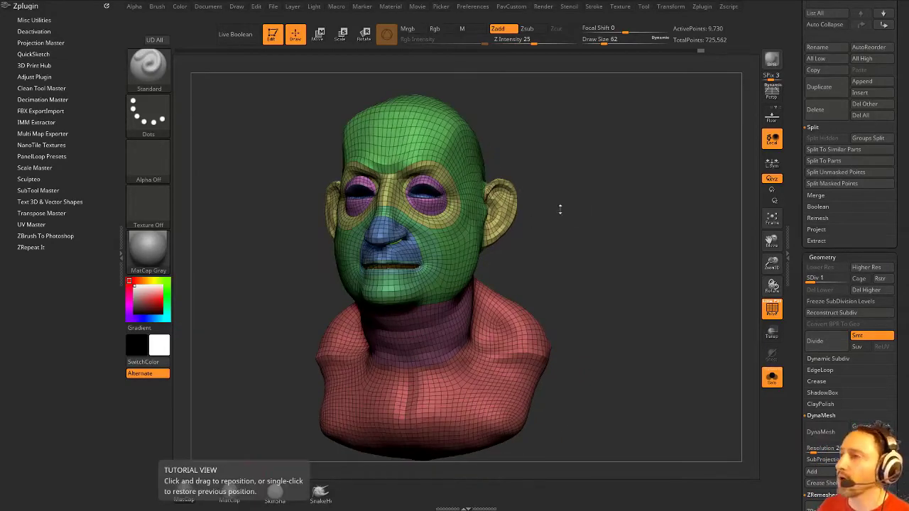
Step: Hide the polyframe and duplicate the bust subtool
left_click_drag(560, 209, 645, 245)
left_click(772, 307)
left_click_drag(802, 224, 803, 469)
left_click_drag(650, 281, 703, 287)
Step: Set the duplicate bust to subdivision level 2 and delete its higher and lower levels
scroll(804, 364, "down", 5)
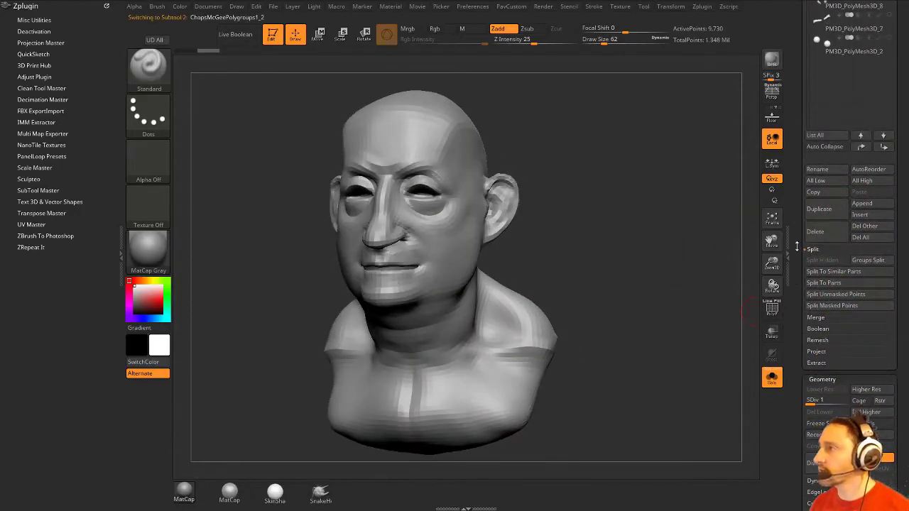
scroll(798, 246, "down", 3)
left_click_drag(818, 317, 824, 318)
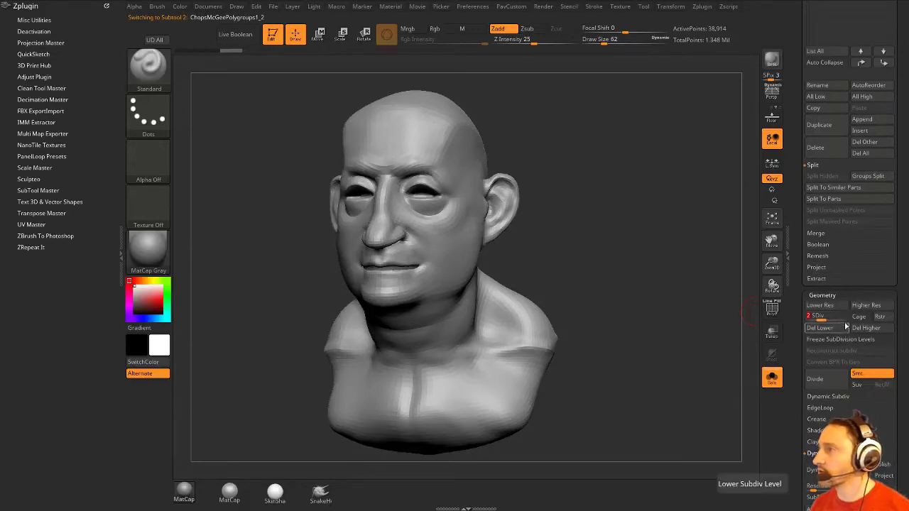
left_click(867, 328)
left_click(843, 332)
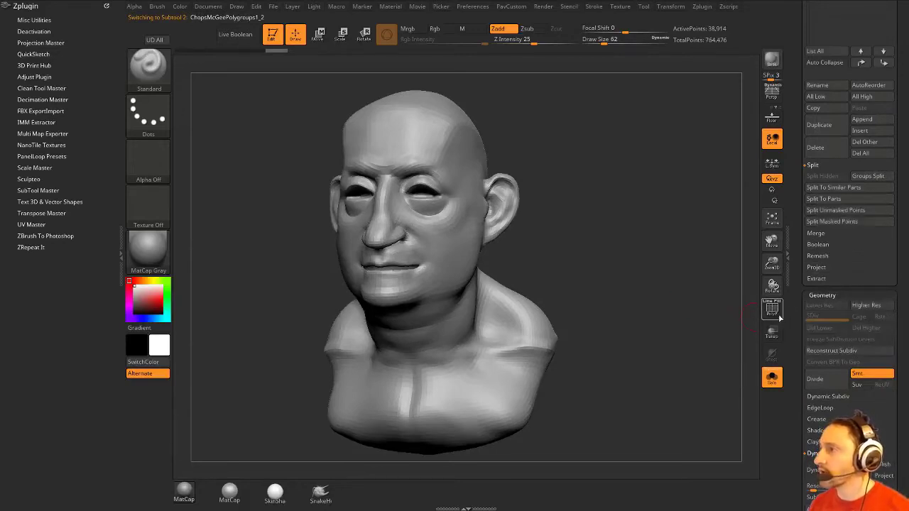
Step: Open the EdgeLoop settings in place of DynaMesh and ZRemesher and set the panel loop thickness to 0.03111
scroll(817, 270, "down", 5)
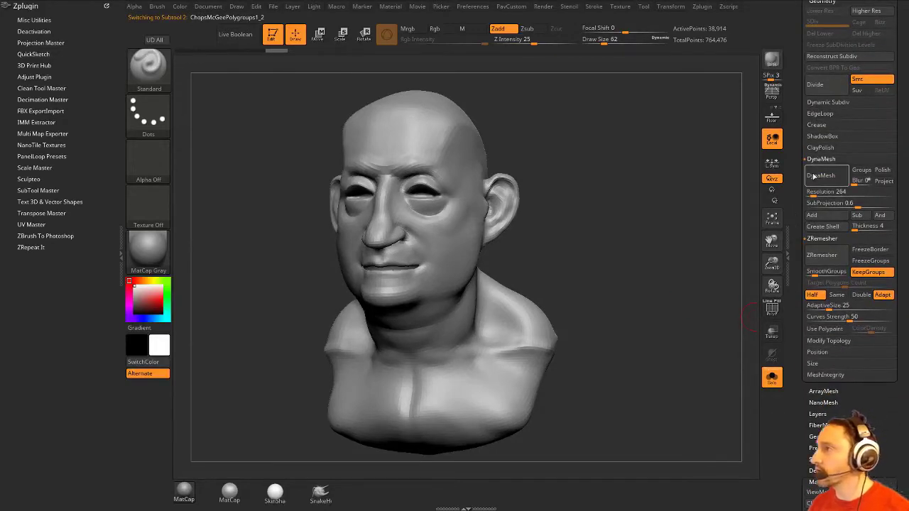
left_click(821, 159, "shift")
left_click(820, 171, "shift")
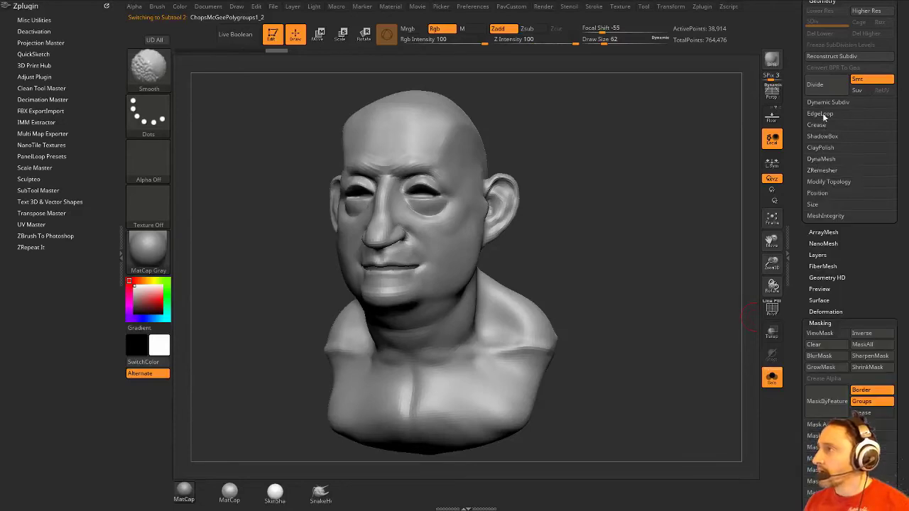
left_click(823, 113, "shift")
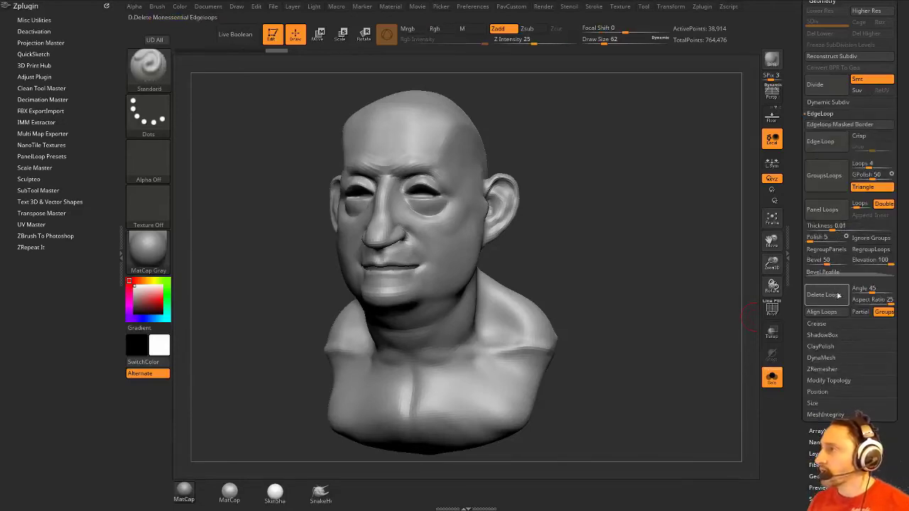
left_click(838, 228)
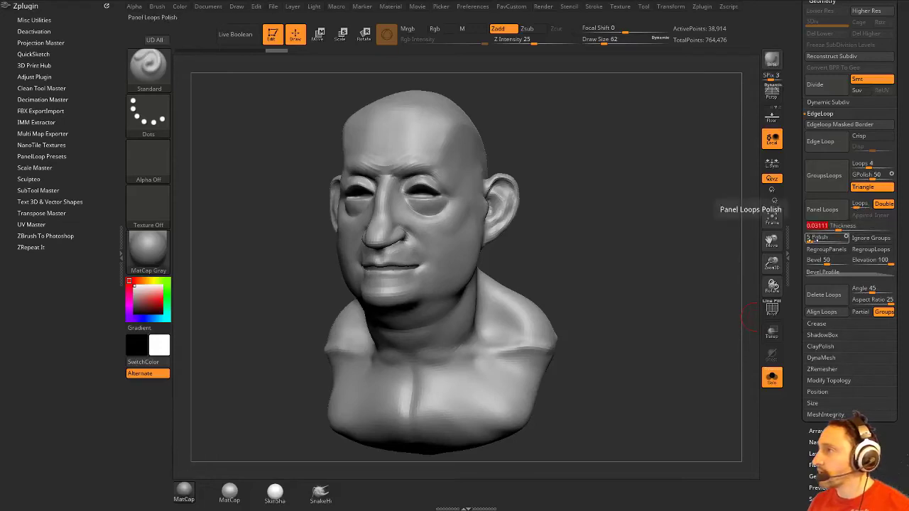
Step: Undo a first set of panel loops on the duplicate and regenerate them with an elevation of -100
left_click(822, 210)
left_click_drag(703, 299, 685, 290)
key("ctrl+z")
left_click(854, 263)
left_click(823, 210)
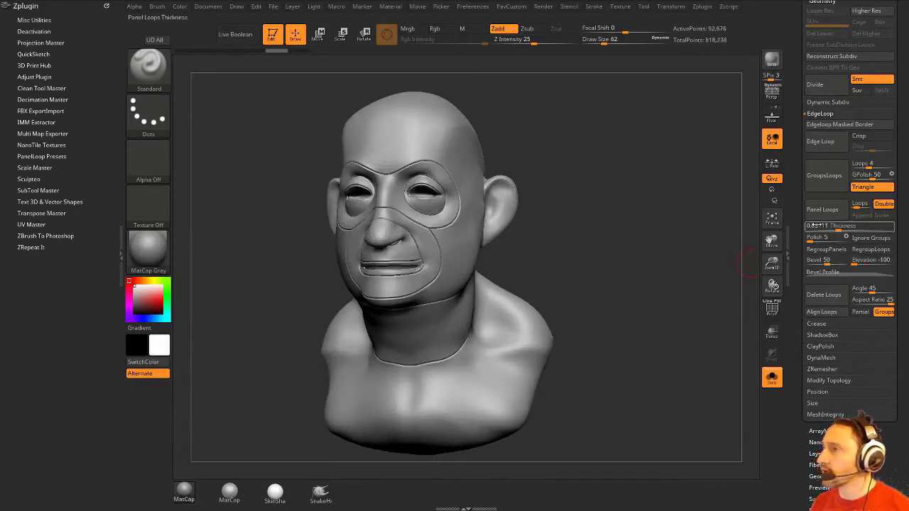
Step: Isolate individual polygroup panels of the bust to inspect them and restore full visibility
left_click_drag(660, 260, 469, 252)
left_click(468, 250, "ctrl+shift")
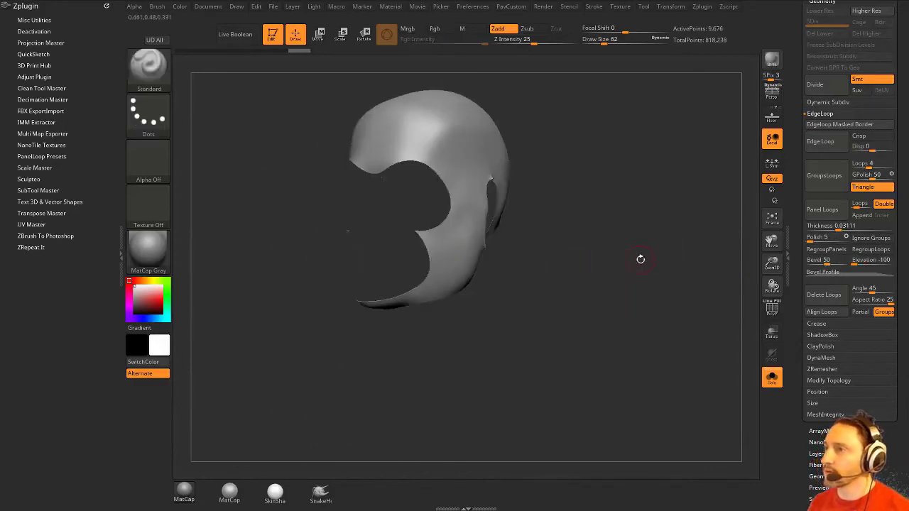
left_click_drag(644, 256, 678, 250)
left_click(675, 248, "ctrl+shift")
left_click(452, 209, "ctrl+shift")
left_click_drag(628, 232, 448, 263)
left_click(663, 245, "ctrl+shift")
left_click(447, 264, "ctrl+shift")
left_click_drag(696, 249, 676, 255)
key("ctrl+shift+a")
left_click(653, 253, "ctrl+shift")
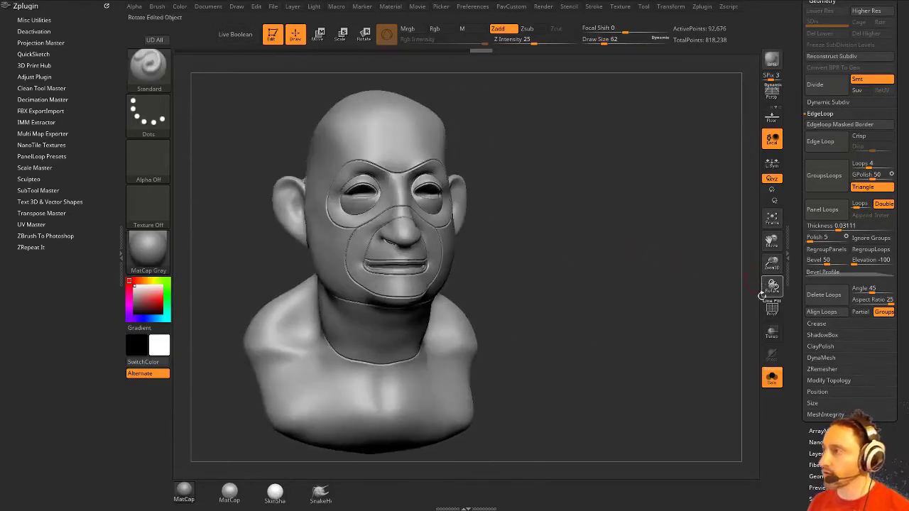
Step: Display the bust's polygroup colours as a fill without wireframe lines
left_click(772, 307)
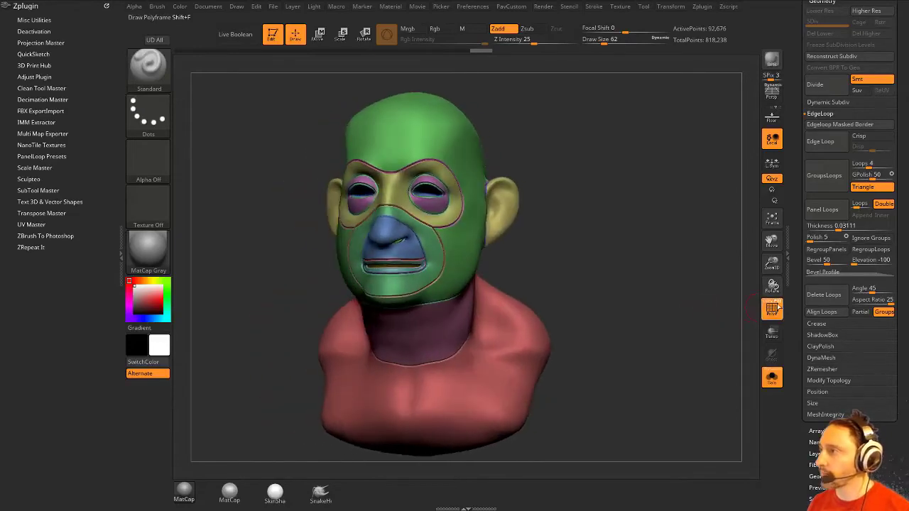
left_click(776, 306)
left_click(777, 306)
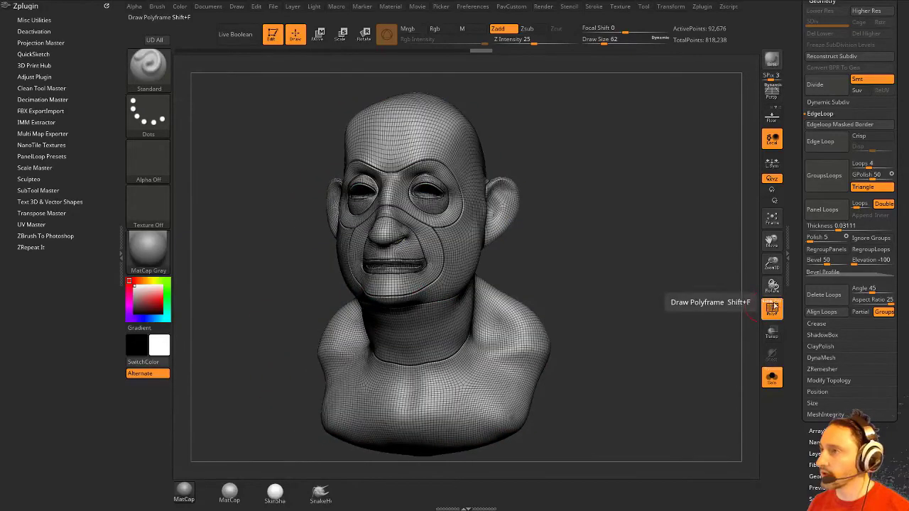
left_click(771, 304)
left_click(778, 304)
left_click_drag(692, 289, 680, 277)
Step: Polish the panelled bust by features, hide the polyframe and check the softened panels
key("3")
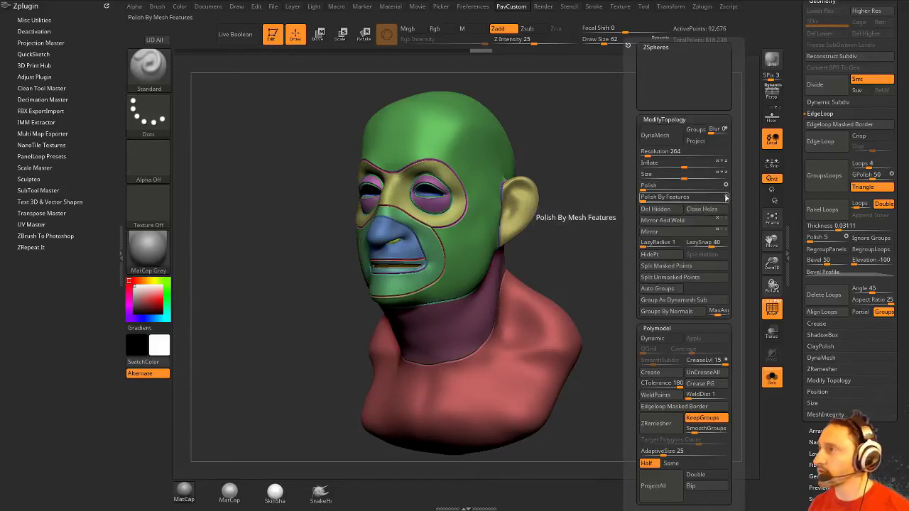
left_click_drag(550, 209, 444, 220)
left_click(781, 327)
left_click(777, 314)
left_click_drag(636, 291, 611, 233)
left_click_drag(618, 290, 650, 281)
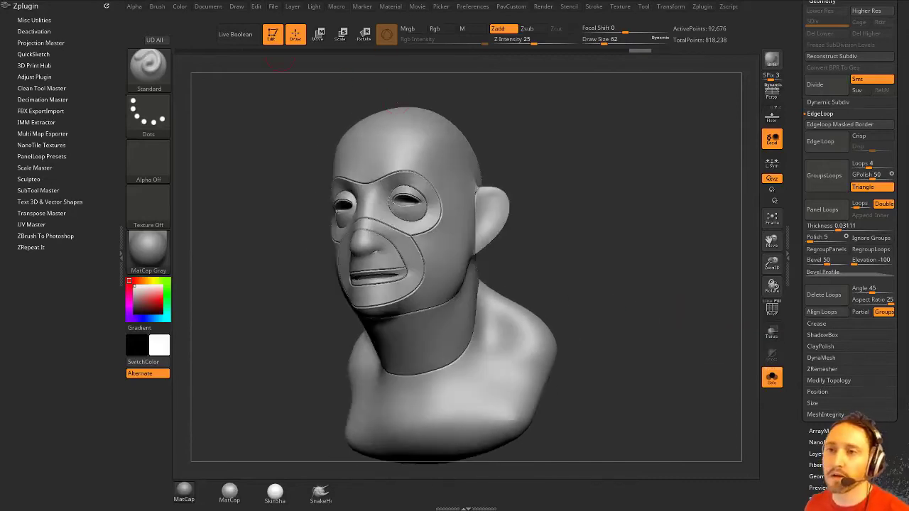
Step: Delete the panelled duplicate and make a fresh duplicate of the bust subtool
left_click_drag(796, 136, 797, 440)
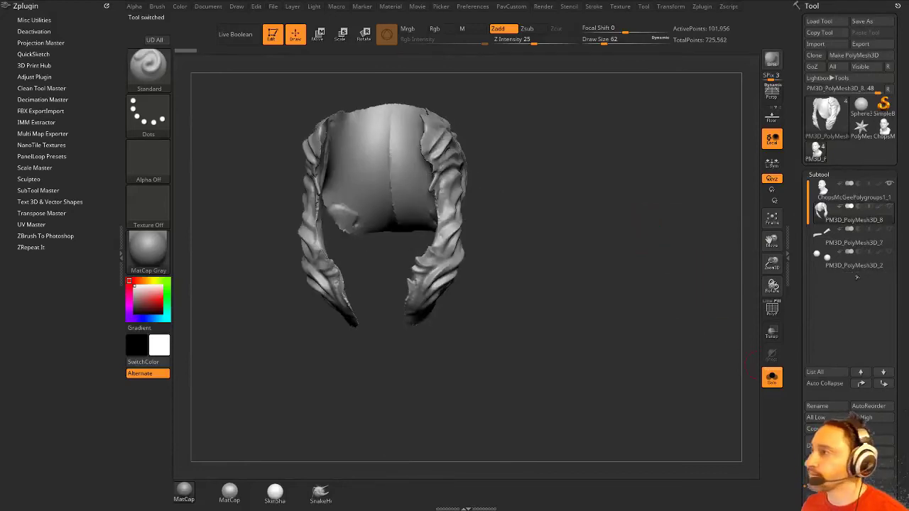
left_click(858, 202)
left_click_drag(625, 211, 655, 203)
key("ctrl+shift+d")
key("1")
Step: Set the new duplicate to subdivision level 3 and delete its other subdivision levels
left_click_drag(795, 314, 801, 204)
left_click_drag(825, 262, 861, 274)
left_click(844, 274)
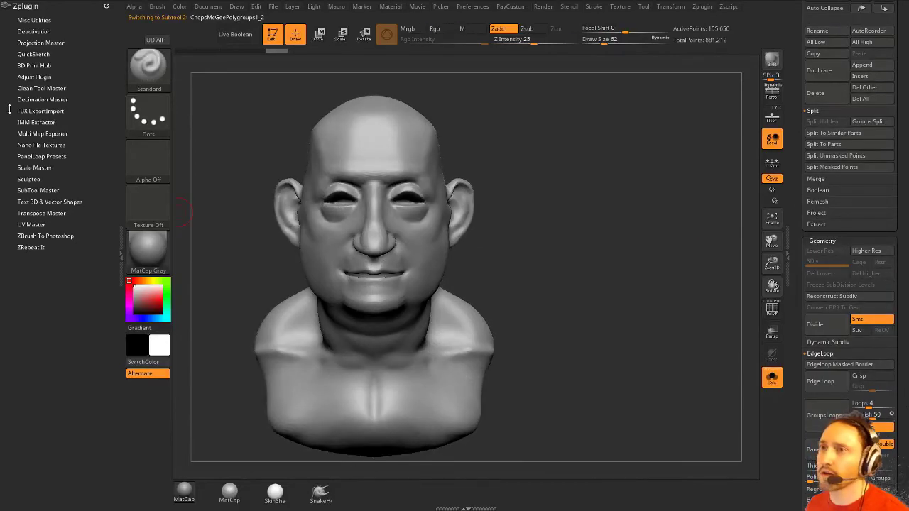
Step: Show the polygroup colours on the duplicate and launch the PanelLoop Presets plugin
key("shift")
left_click(39, 155, "shift")
left_click_drag(710, 270, 736, 287)
left_click(773, 310)
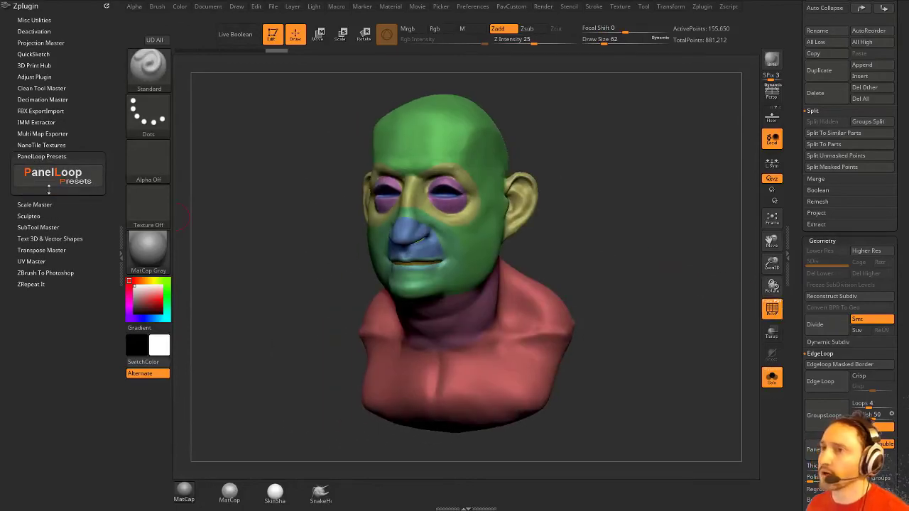
left_click(52, 178)
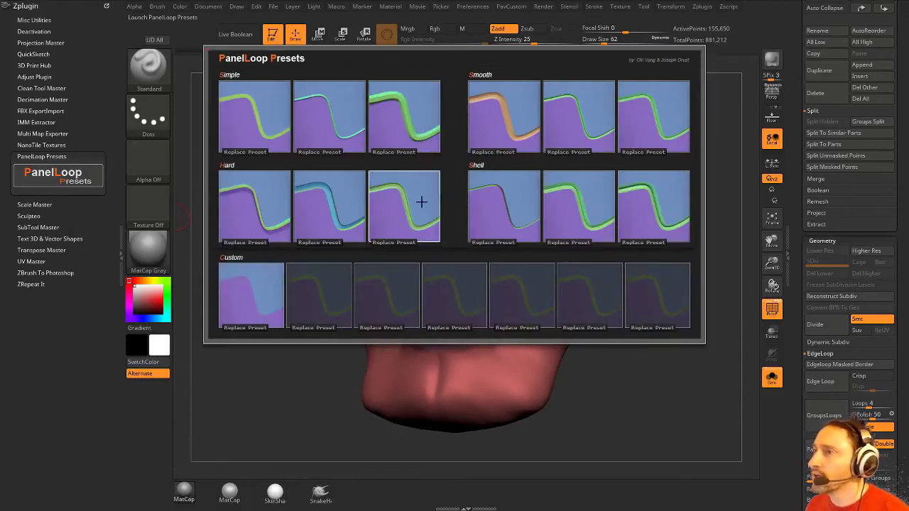
Step: Apply the third Simple panel loop preset to the duplicate bust
left_click(404, 106)
left_click(419, 288)
left_click_drag(661, 242, 665, 275, "alt")
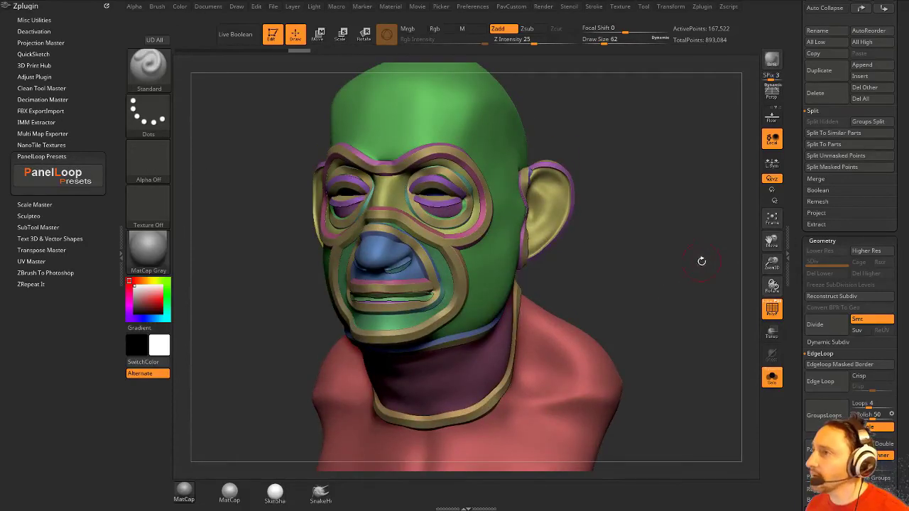
Step: Undo the preset's panel loops and regenerate them with a thickness of 0.01439
key("ctrl+z")
scroll(830, 280, "down", 5)
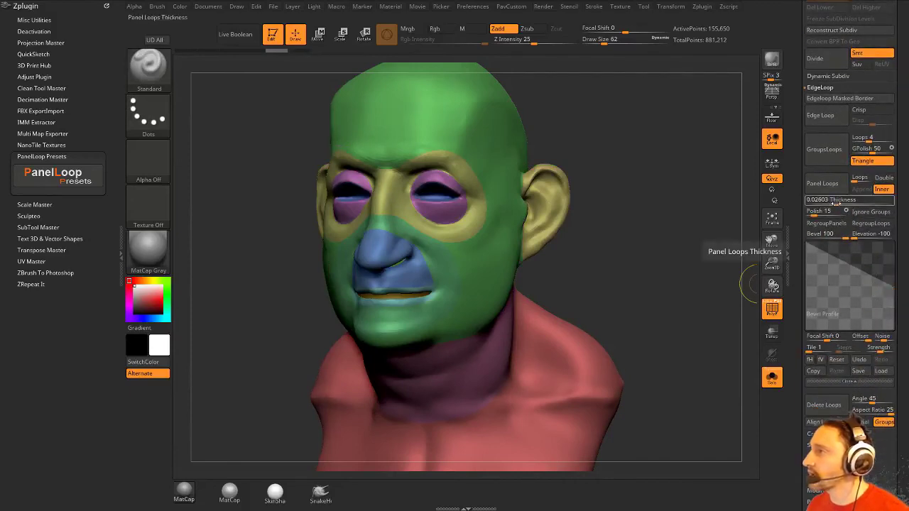
left_click_drag(842, 202, 833, 202)
left_click(825, 186)
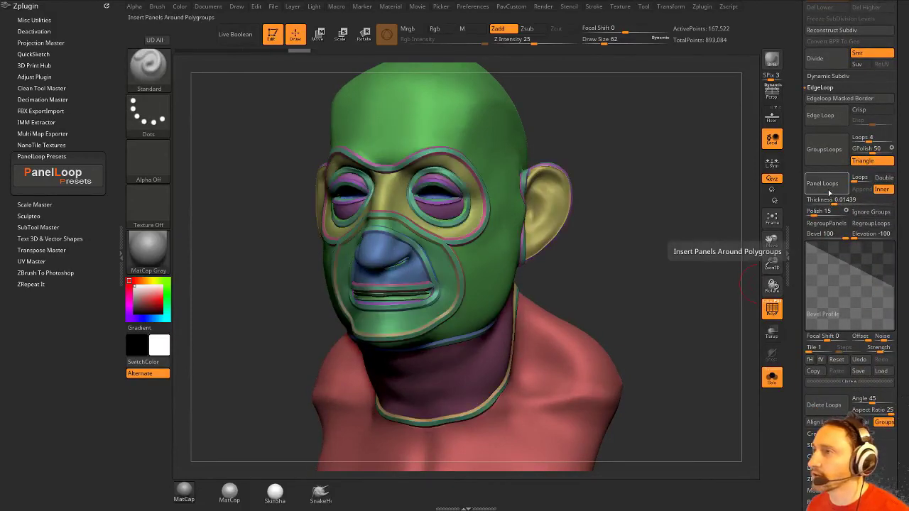
Step: Undo the panel loops, regenerate them with a thickness of 0.00719 and hide the polyframe
key("ctrl+z")
left_click_drag(835, 204, 832, 204)
left_click(830, 190)
left_click_drag(665, 245, 688, 263)
left_click(772, 314)
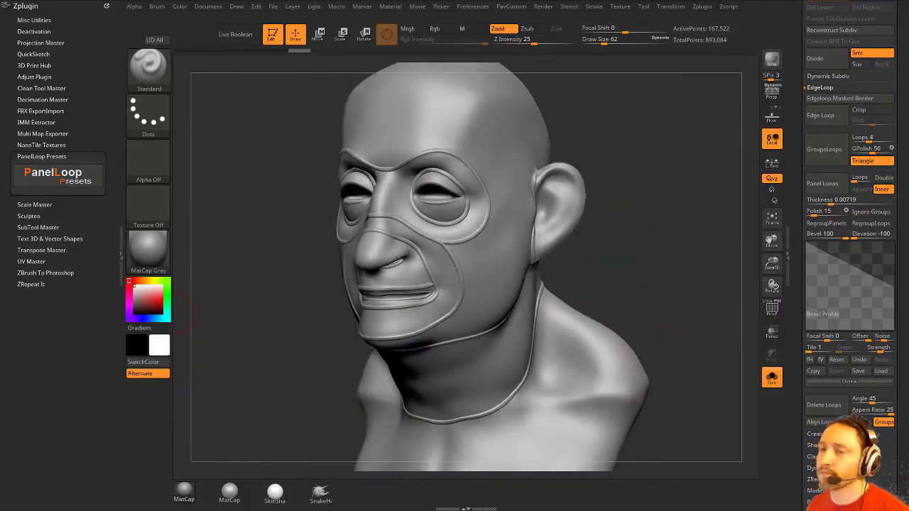